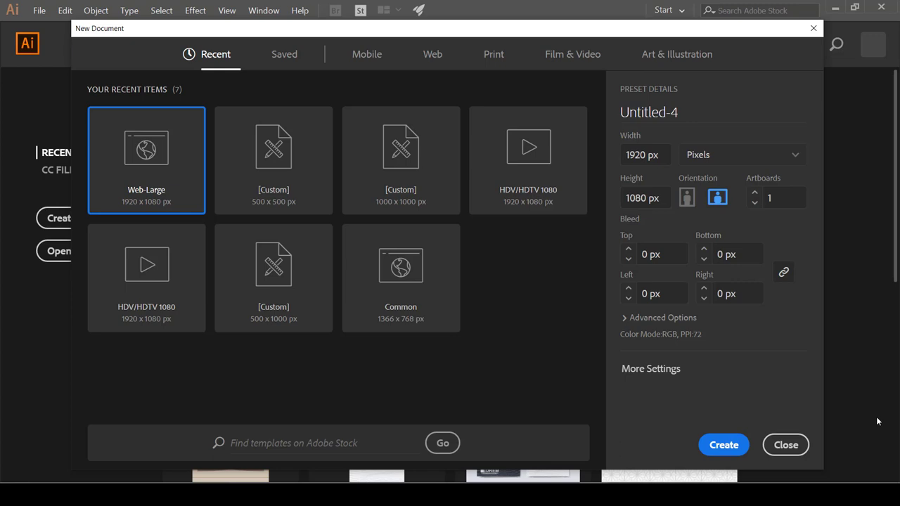
Step: Create a new document 1000 px wide and 1000 px high
left_click(627, 155)
type("1000")
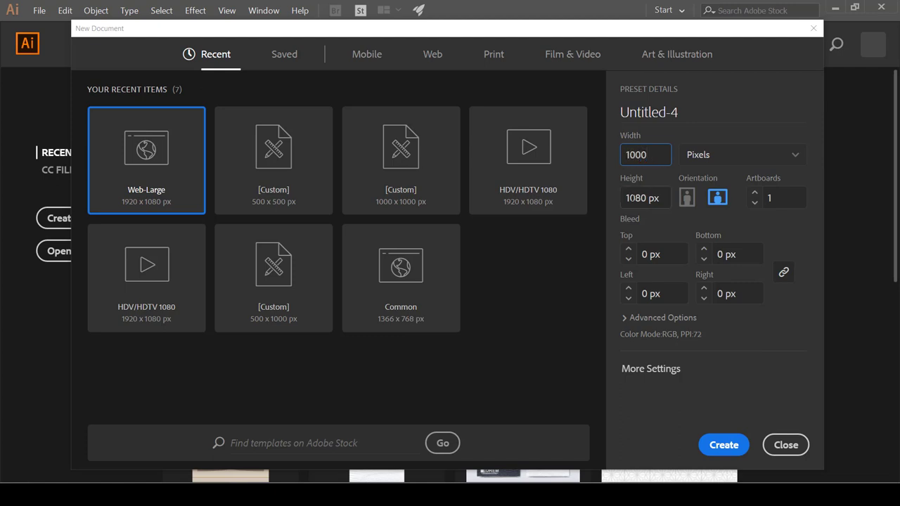
key("Tab")
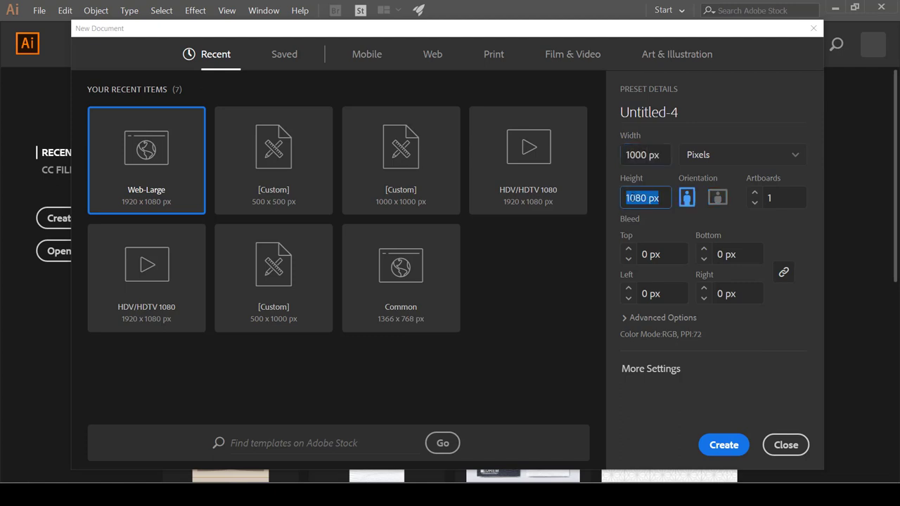
type("1000")
key("Return")
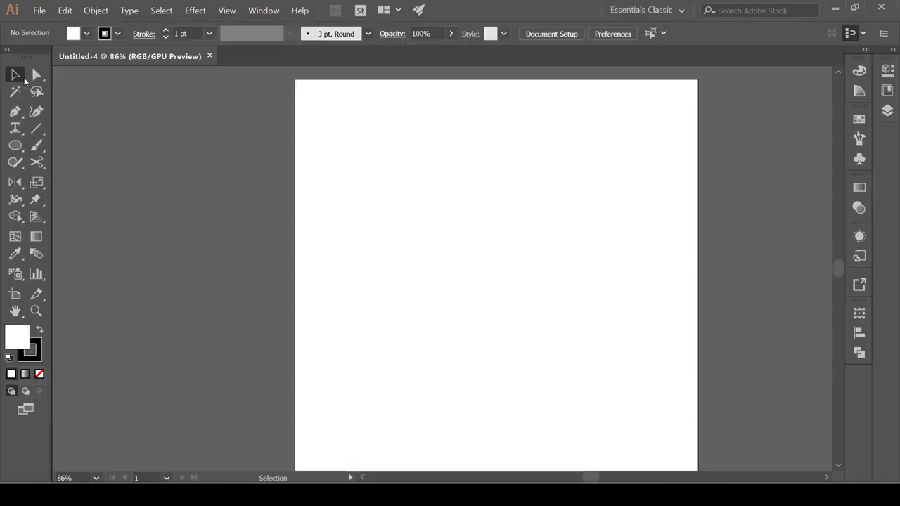
Step: Draw a 600 x 600 px circle with the Ellipse tool and move it to the upper middle of the artboard
left_click(15, 146)
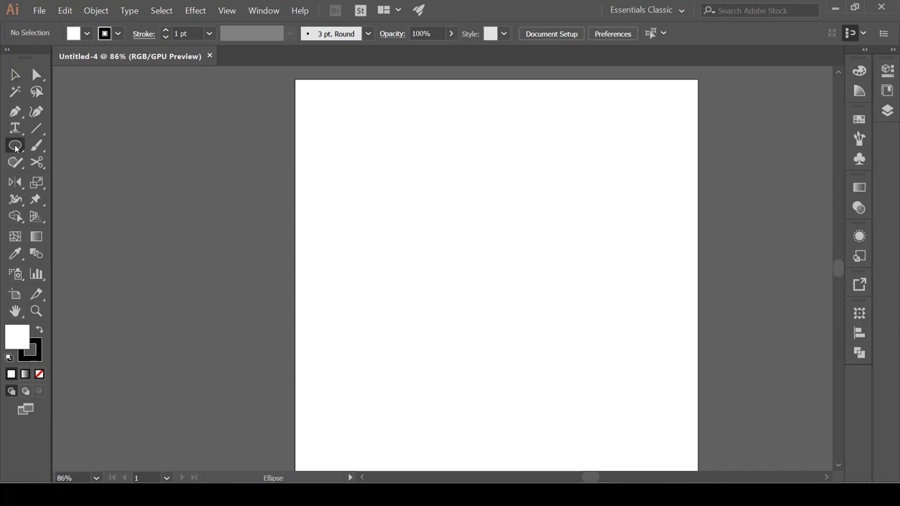
left_click(15, 146)
left_click(15, 146)
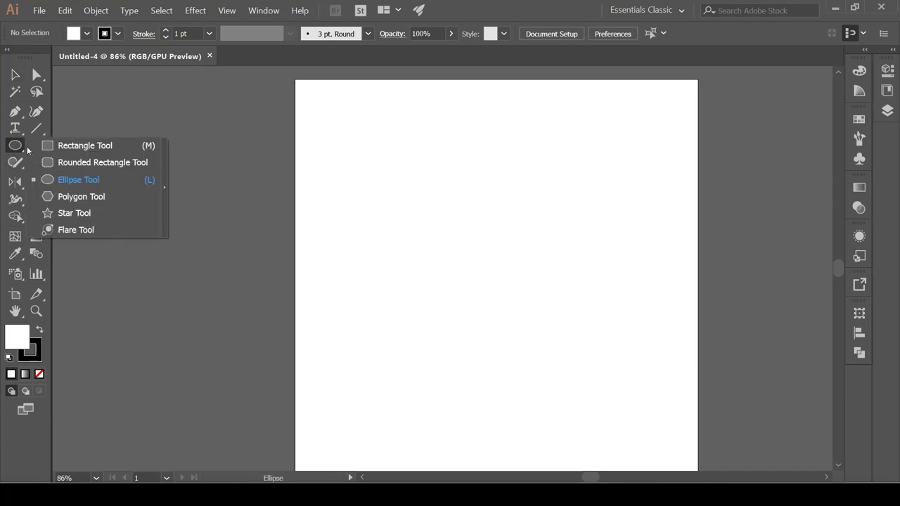
left_click(60, 179)
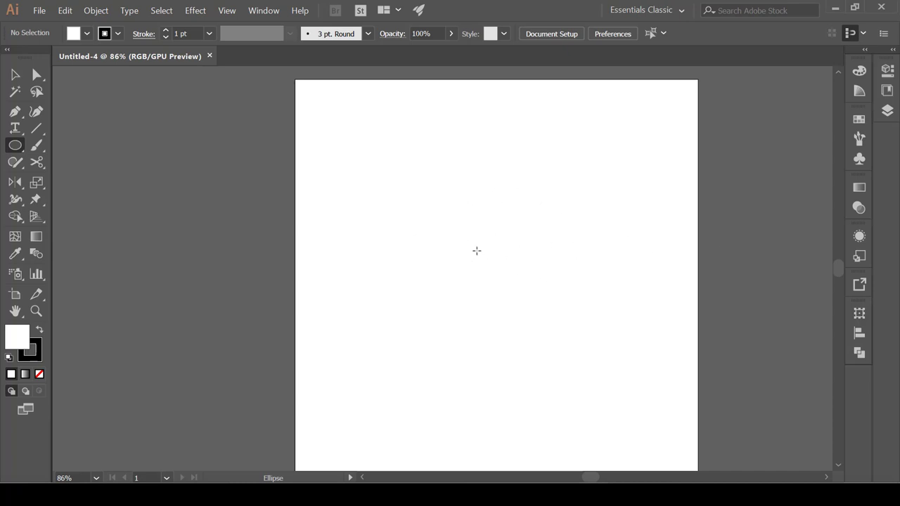
left_click(502, 228)
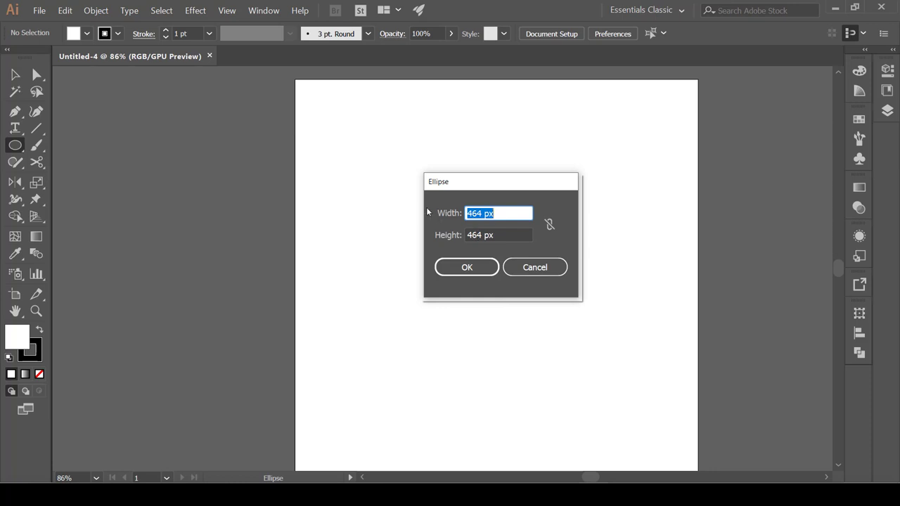
type("600")
key("Tab")
type("60")
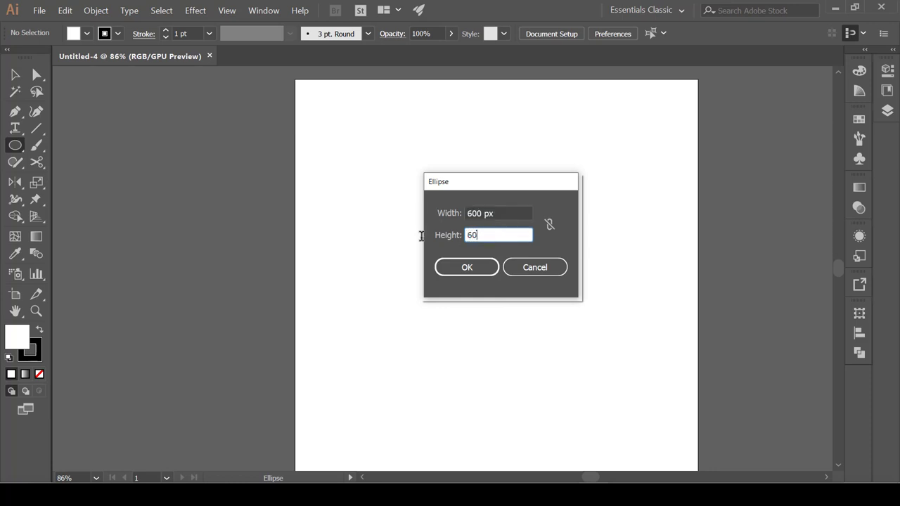
key("Return")
key("v")
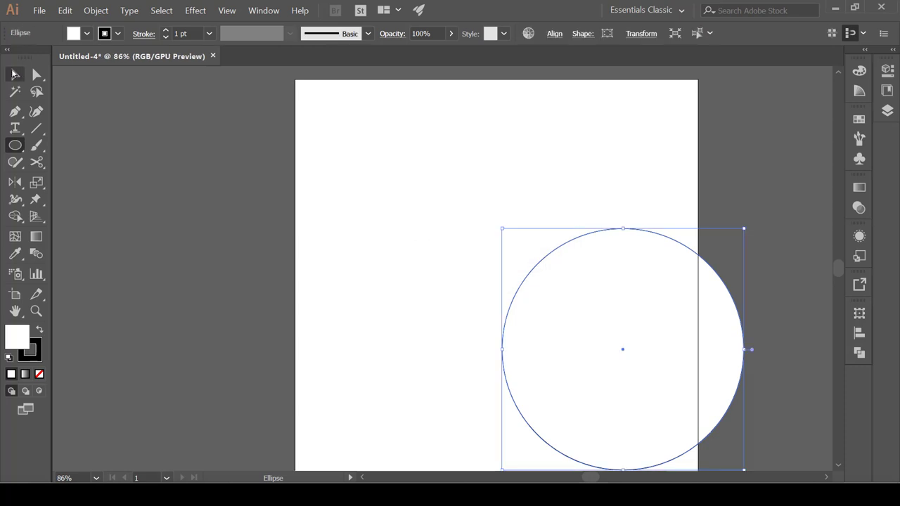
left_click_drag(547, 270, 426, 209)
Step: Apply a linear gradient fill to the circle and set its starting colour stop to medium blue
left_click(36, 236)
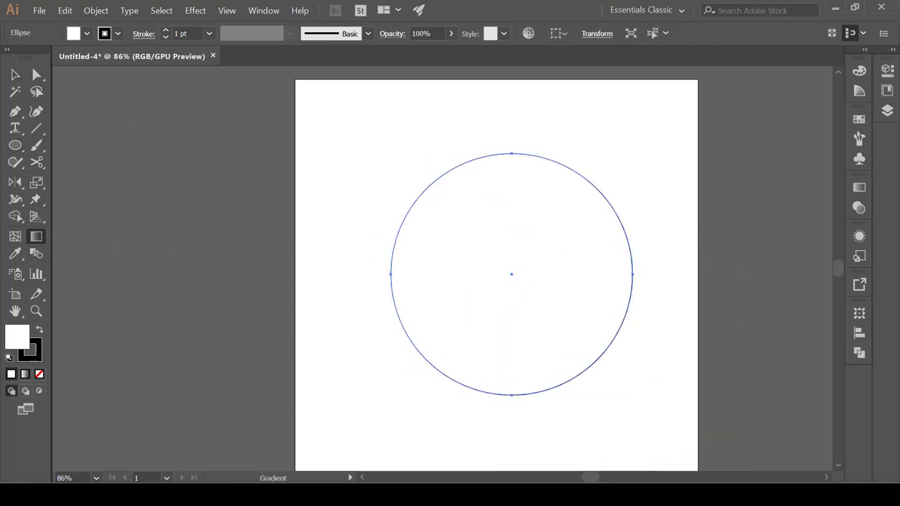
left_click(14, 70)
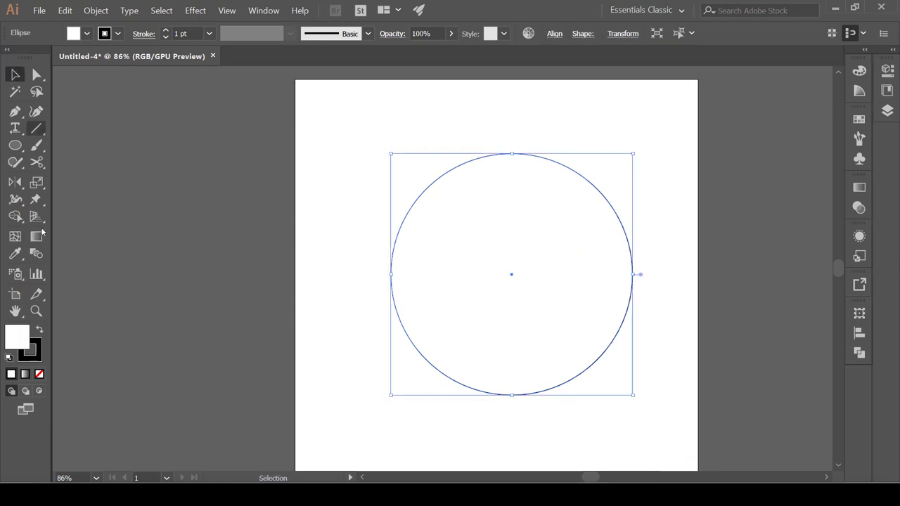
left_click(25, 375)
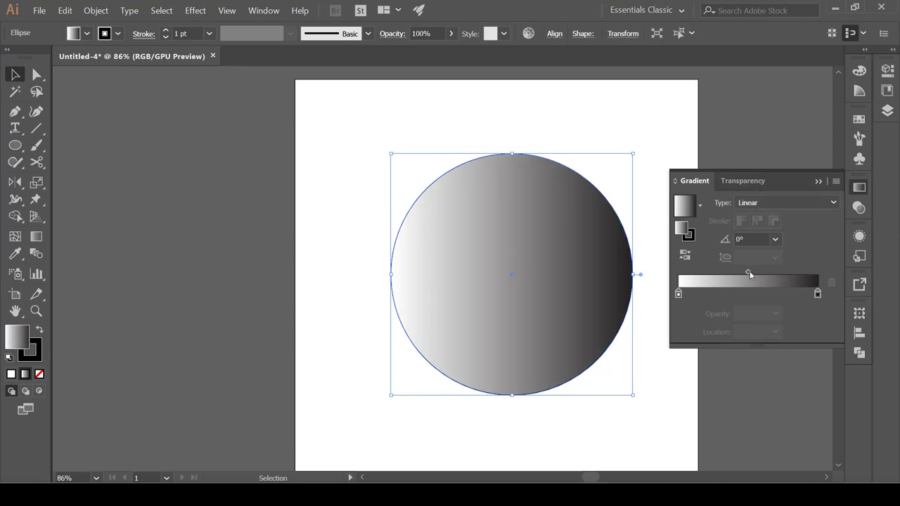
left_click(679, 295)
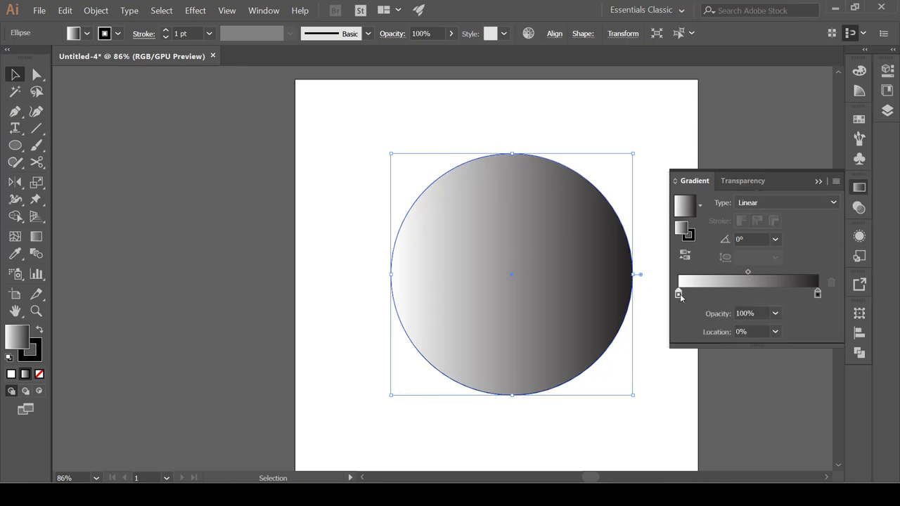
double_click(680, 295)
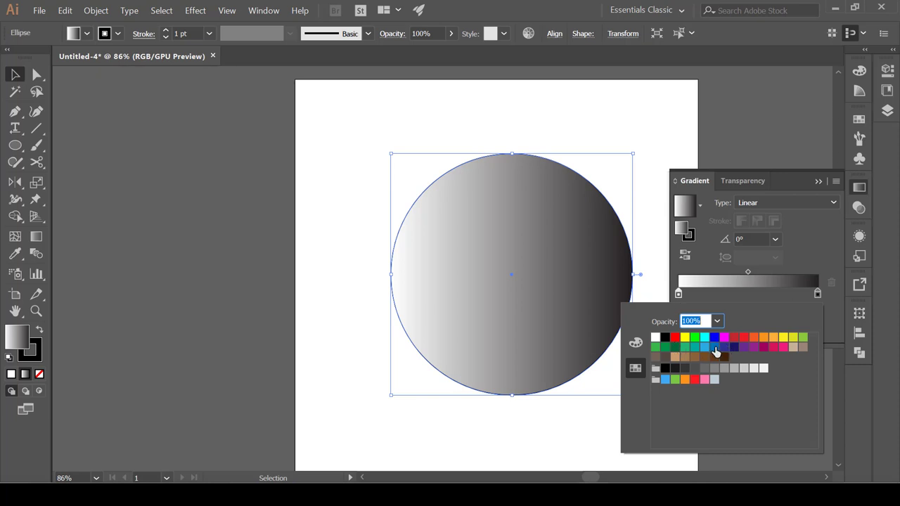
left_click(714, 346)
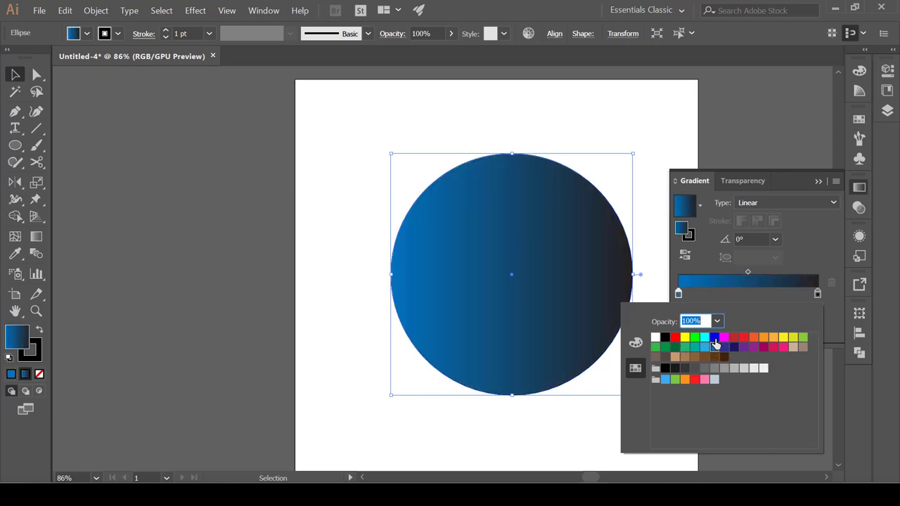
Step: Set the ending colour stop of the circle's gradient to dark indigo blue
left_click(818, 294)
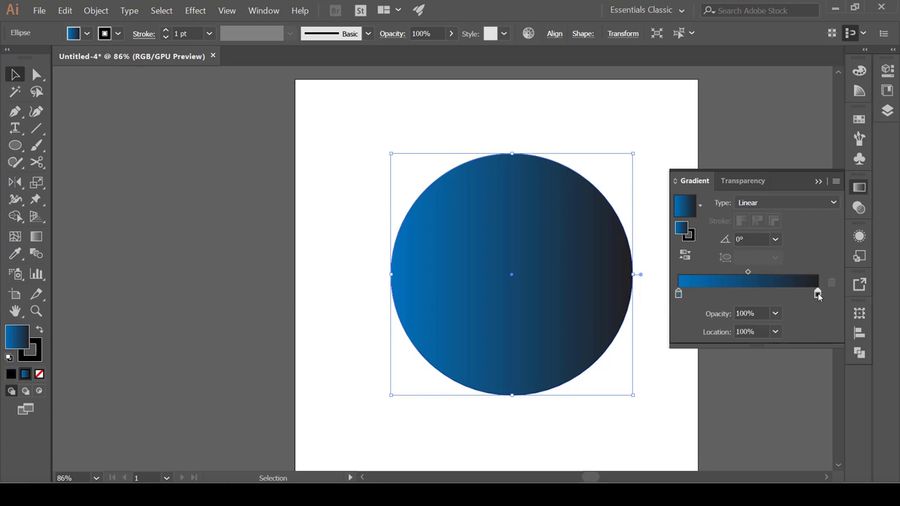
double_click(818, 295)
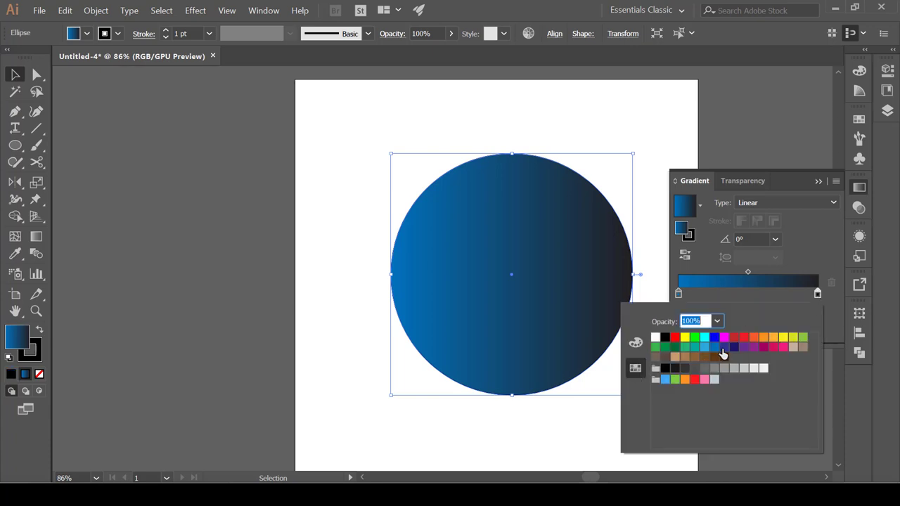
left_click(723, 348)
left_click(824, 223)
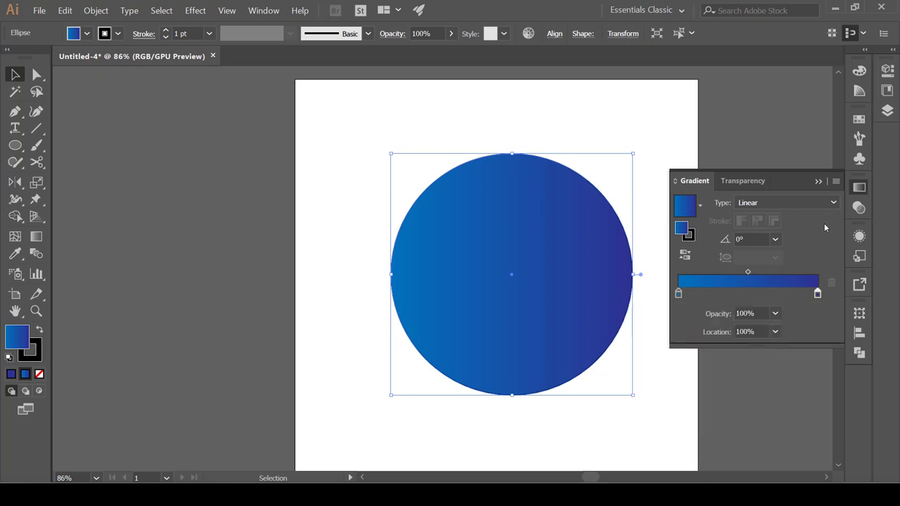
Step: Set the angle of the circle's blue gradient to -45°
left_click(721, 240)
type("1")
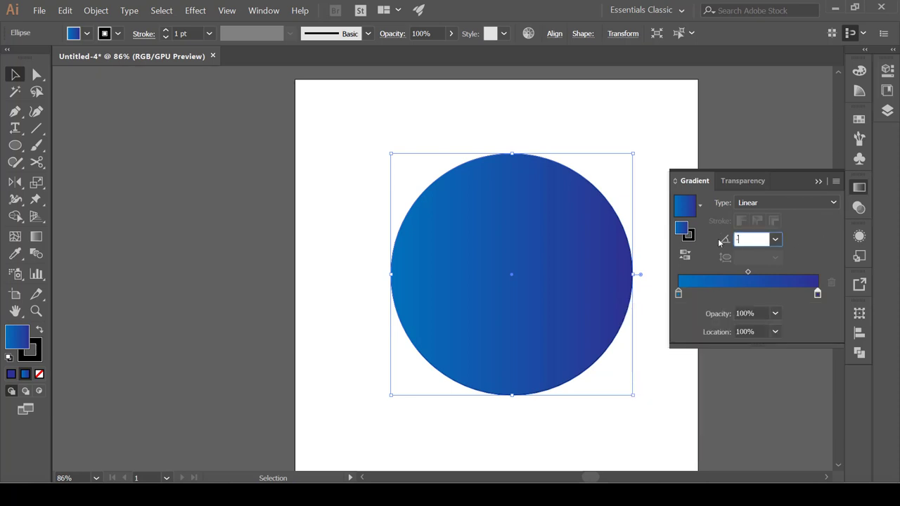
type("45")
key("Return")
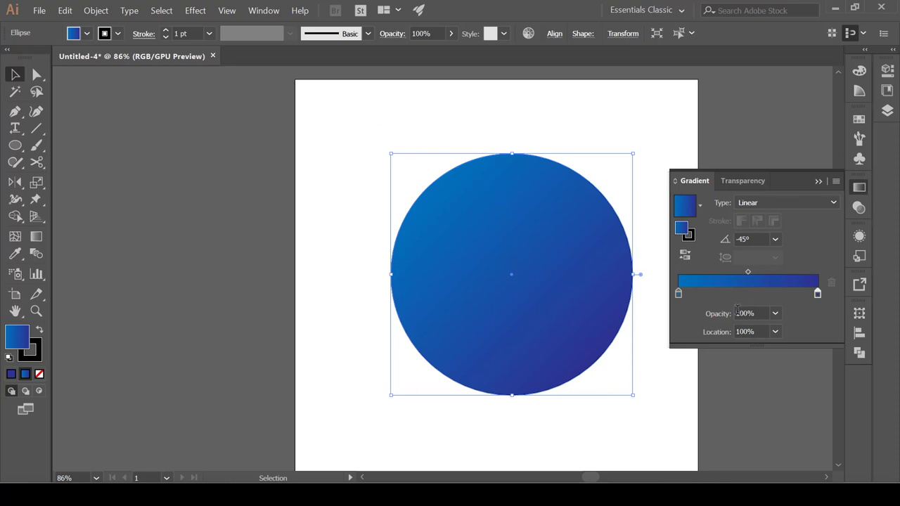
left_click(819, 183)
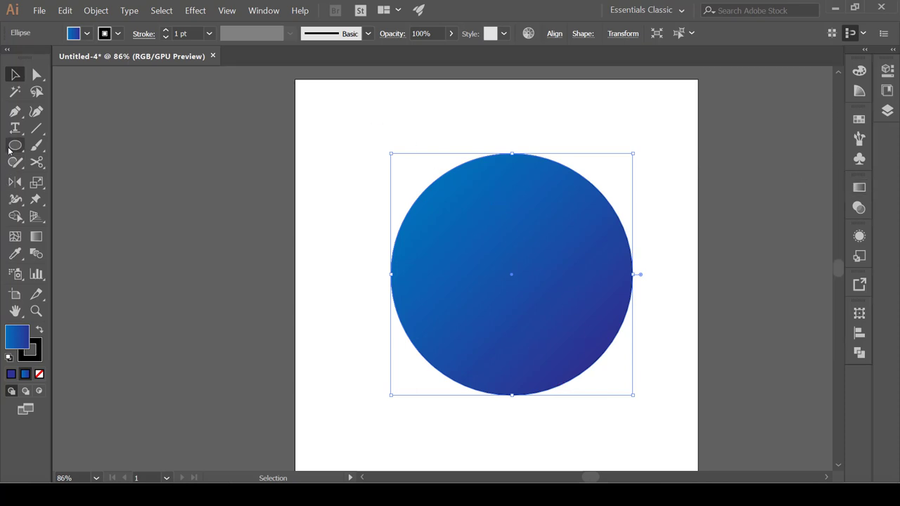
Step: Draw a second circle of 510 x 510 px overlapping the upper part of the blue circle
left_click_drag(16, 149, 85, 184)
left_click(443, 119)
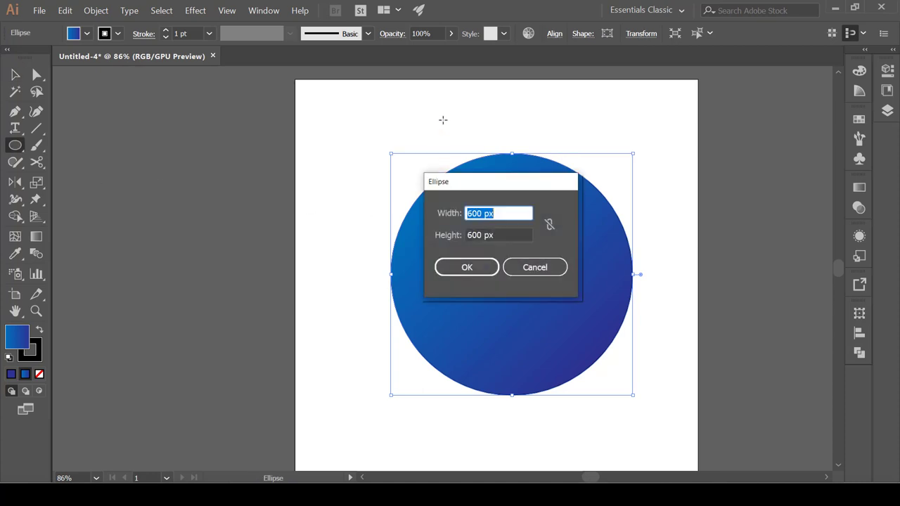
type("510")
key("Tab")
type("5")
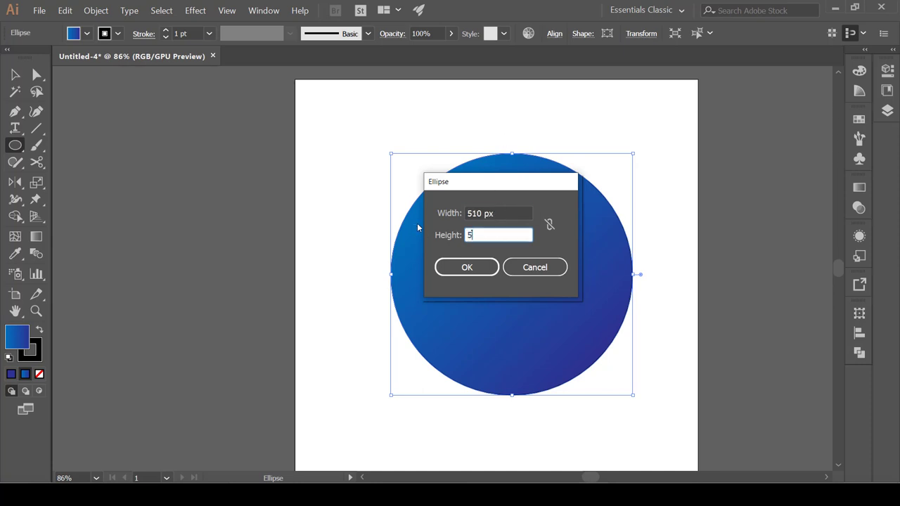
left_click(467, 268)
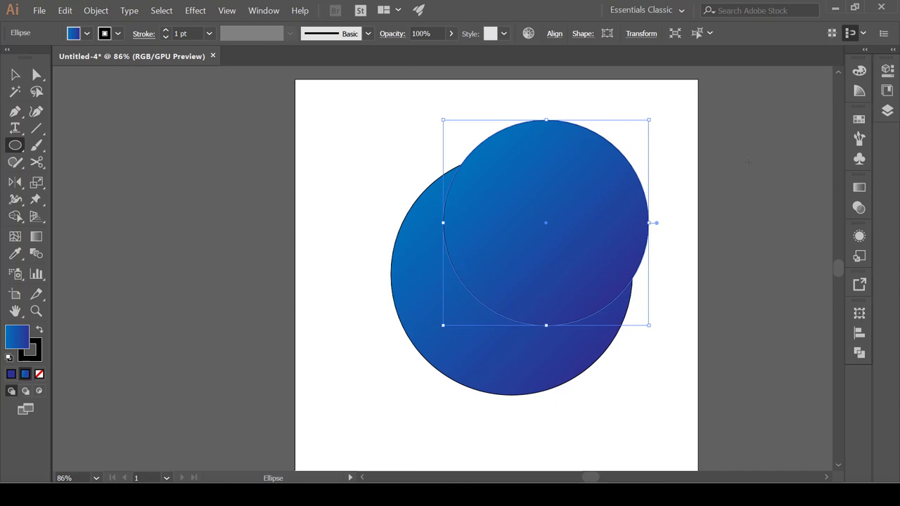
Step: Set the starting gradient stop of the smaller circle to the lightest, near-white grey swatch
left_click(850, 190)
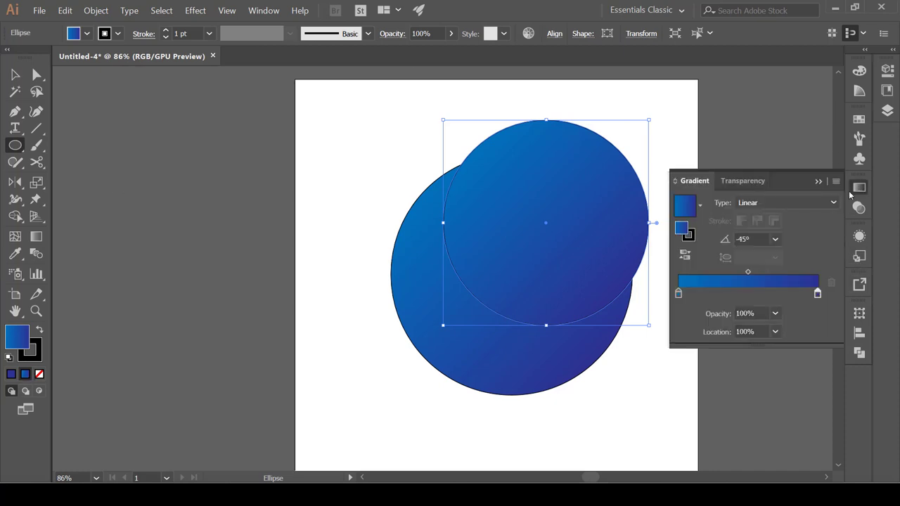
left_click(678, 293)
double_click(678, 293)
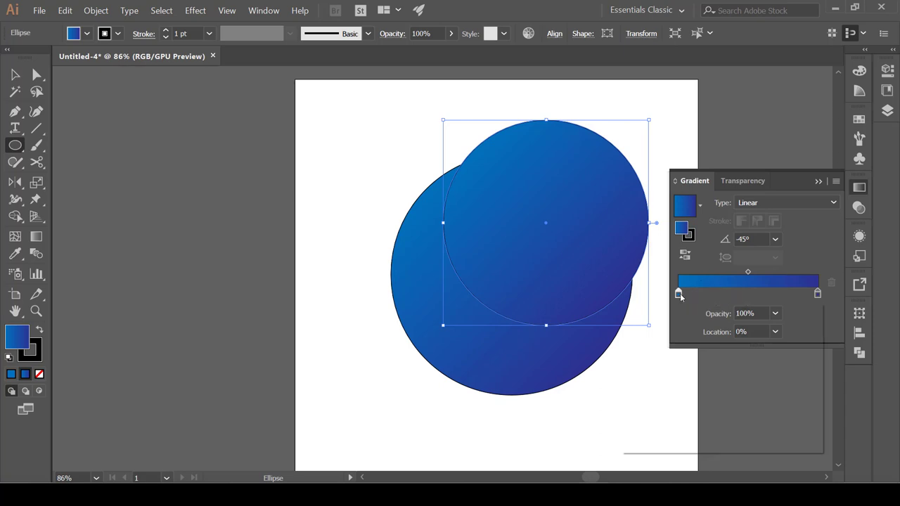
left_click(762, 368)
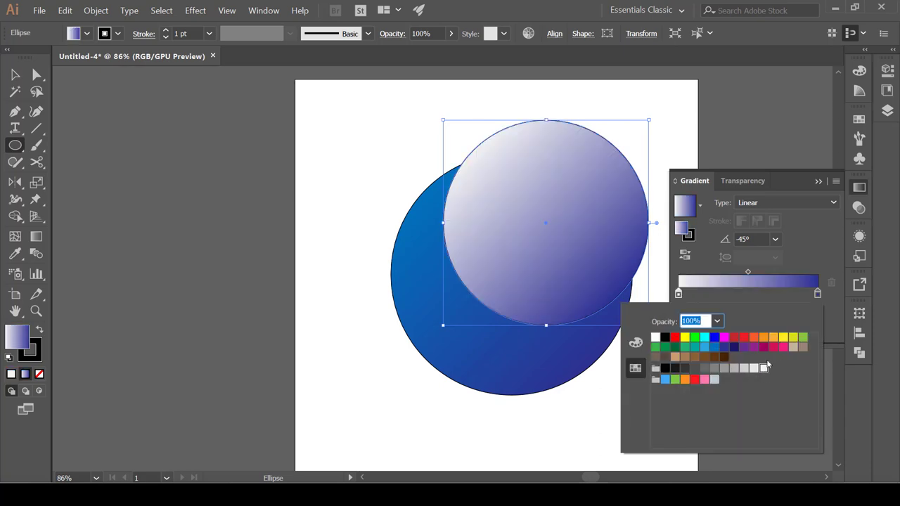
Step: Set the ending gradient stop of the smaller circle to light grey
left_click(818, 296)
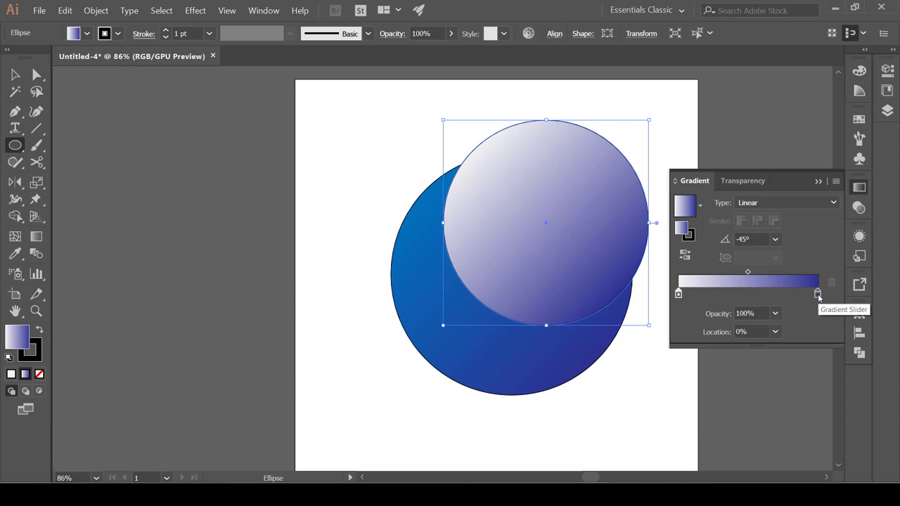
double_click(817, 295)
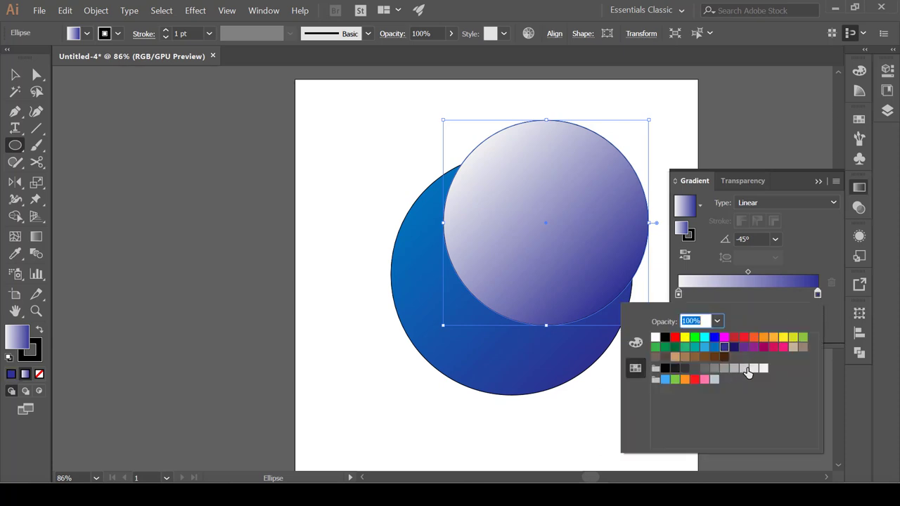
left_click(750, 369)
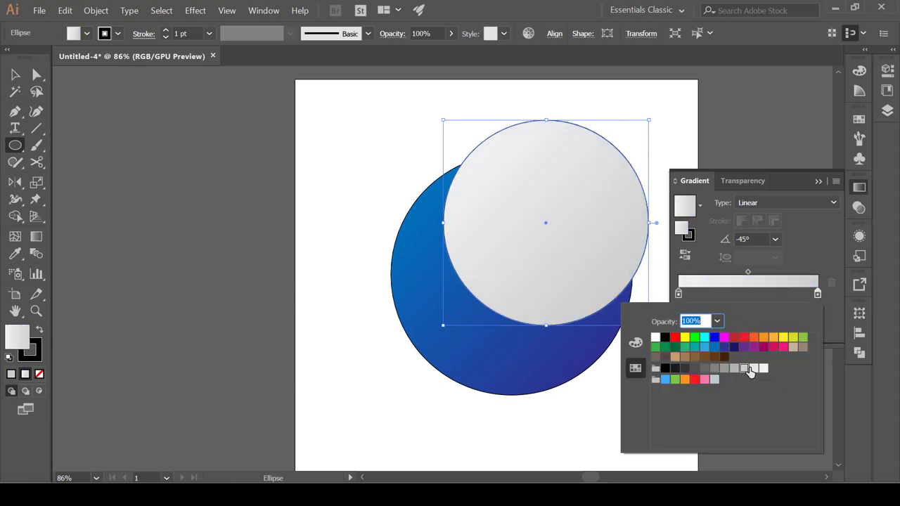
left_click(821, 185)
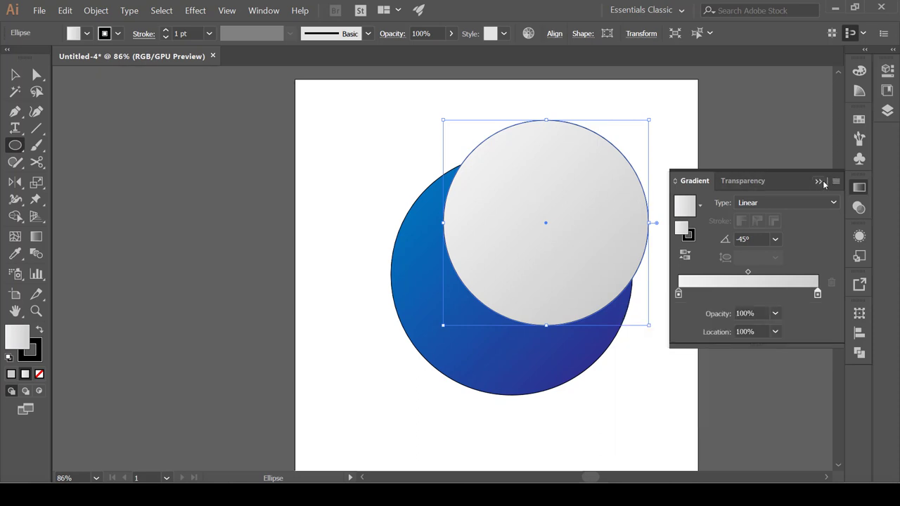
left_click(823, 182)
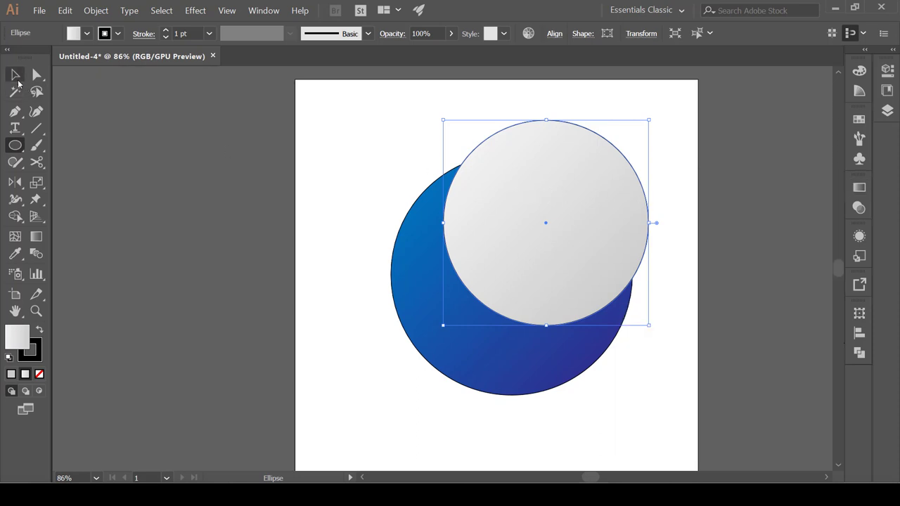
Step: Select both circles and set their stroke to none
left_click(17, 79)
left_click_drag(683, 168, 376, 300)
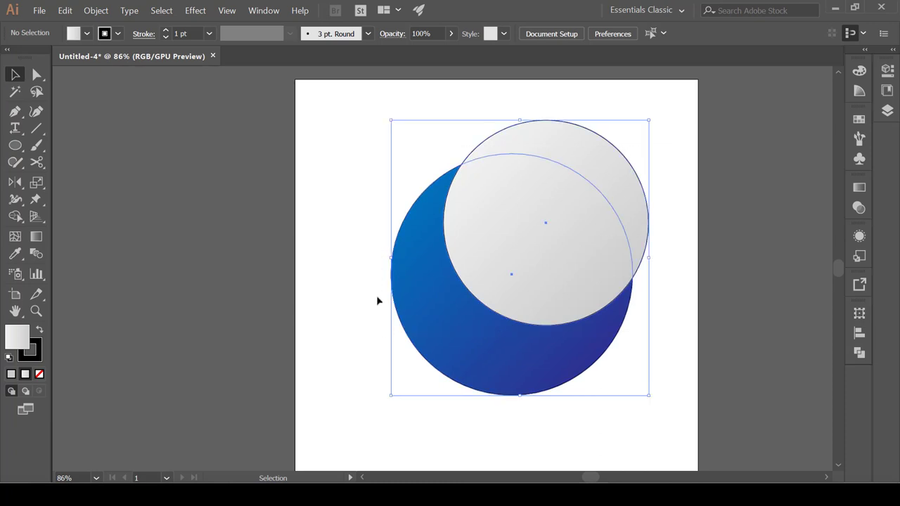
left_click(117, 33)
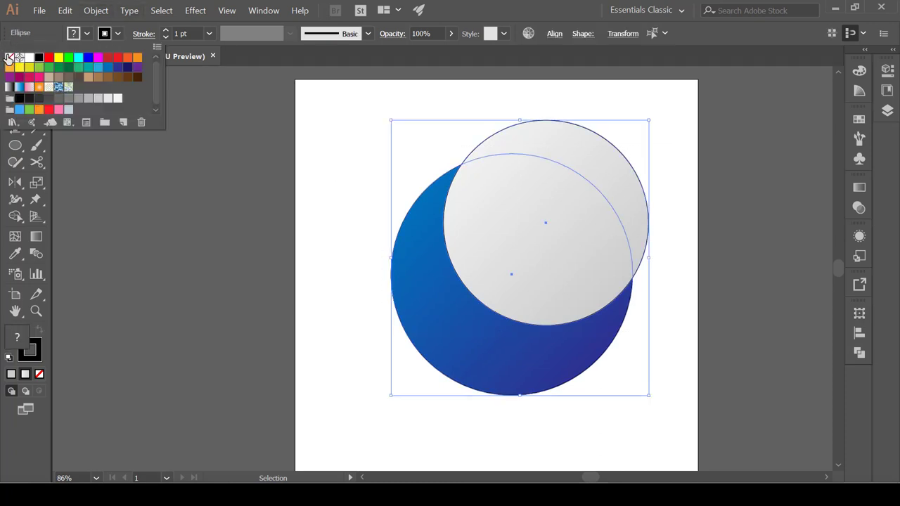
left_click(8, 57)
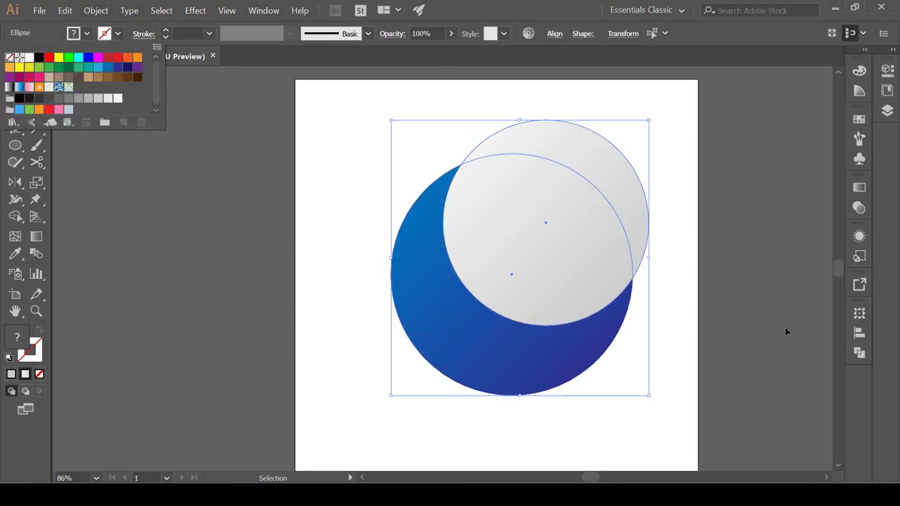
Step: Align the two circles to each other's horizontal and vertical centers, and move the pair to about the middle of the artboard
left_click(858, 353)
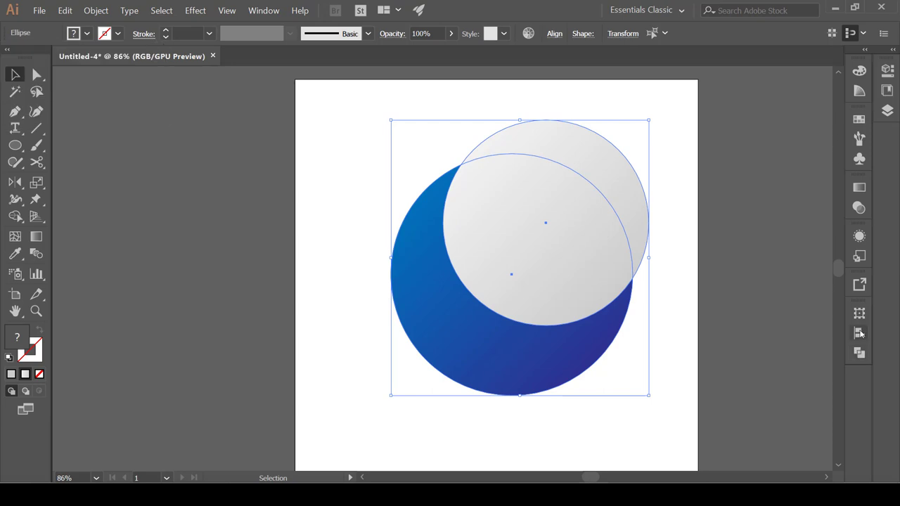
left_click(859, 334)
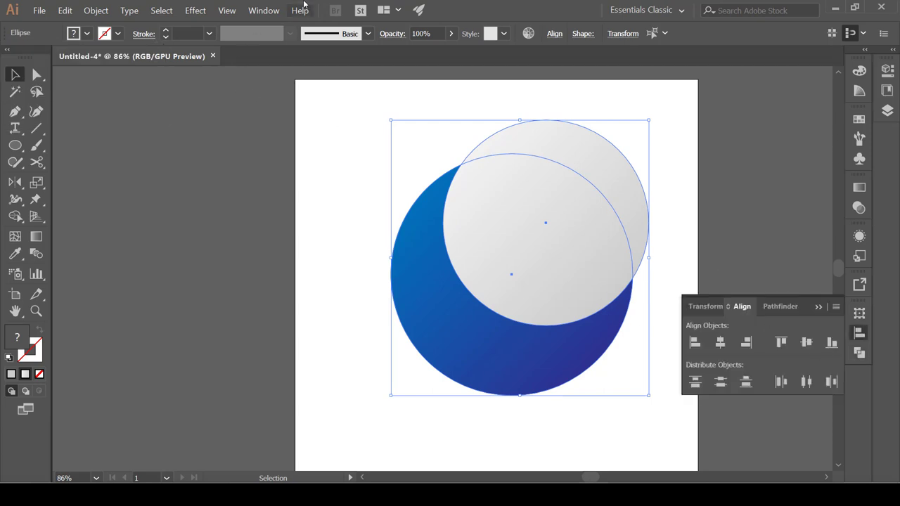
left_click(264, 9)
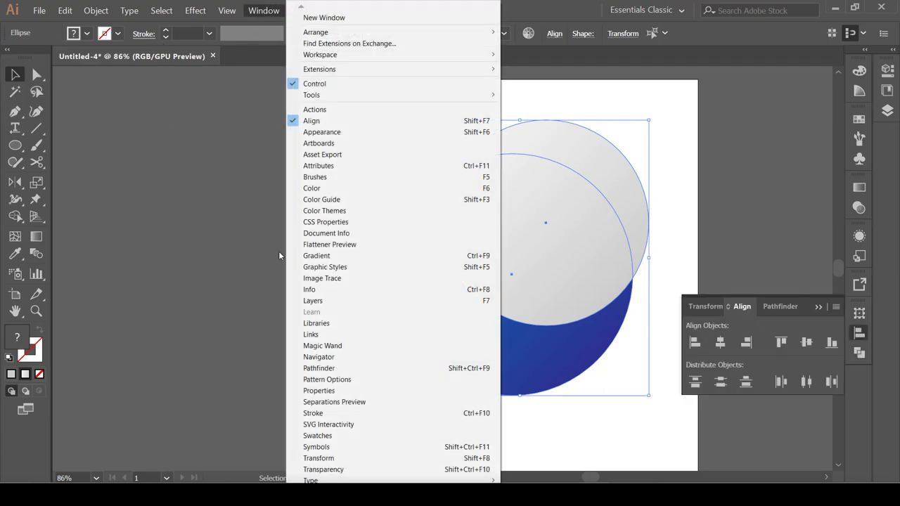
left_click(724, 344)
left_click(806, 342)
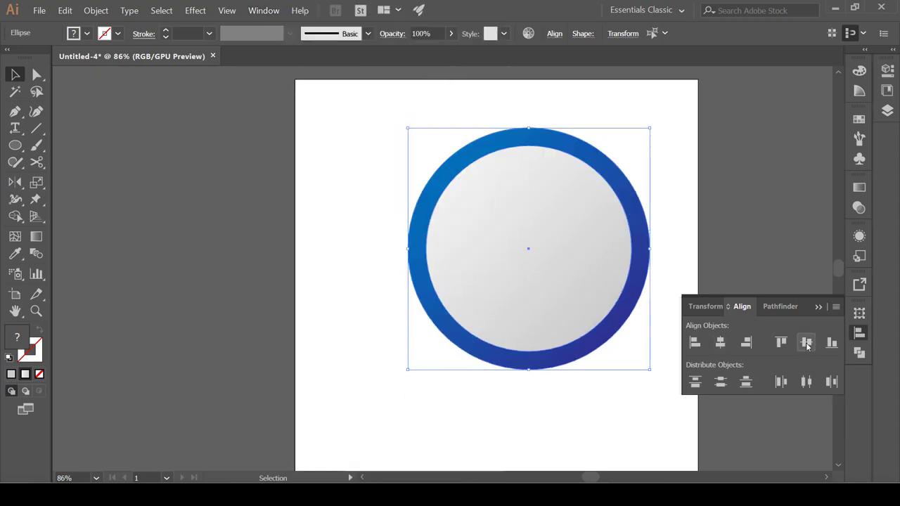
left_click(819, 307)
left_click_drag(615, 189, 588, 209)
left_click(691, 219)
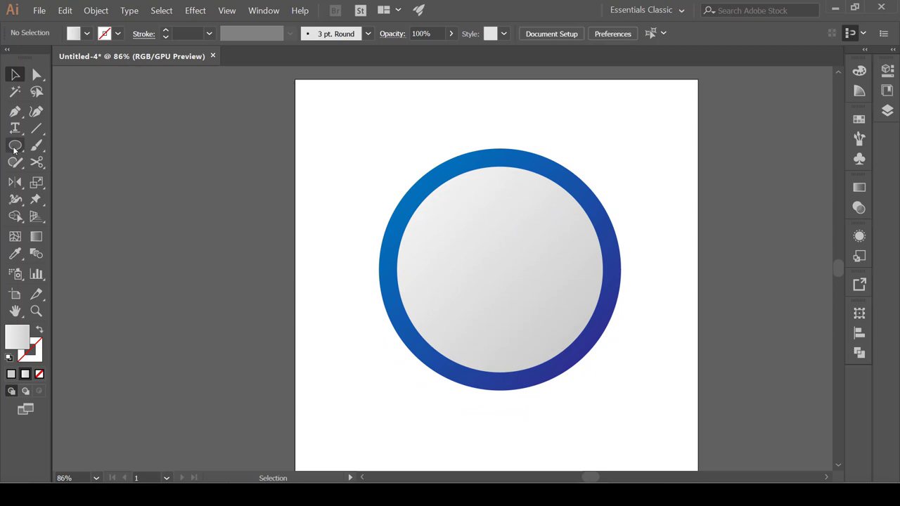
Step: Draw a third circle of 435 x 435 px with the Ellipse tool
left_click_drag(14, 146, 64, 178)
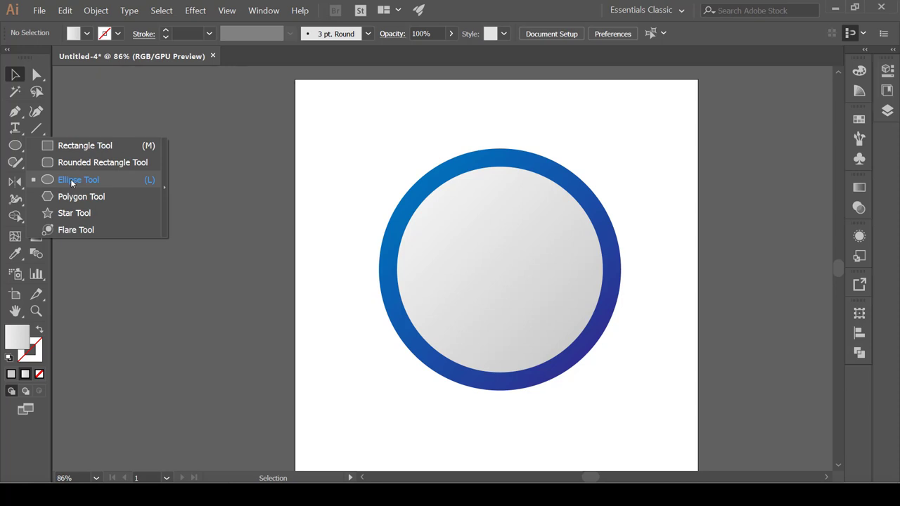
left_click_drag(71, 179, 70, 179)
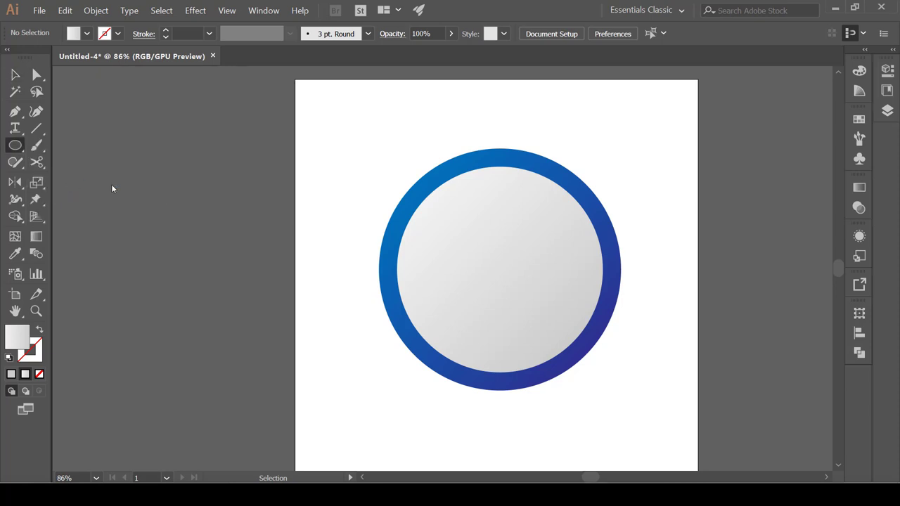
left_click(499, 278)
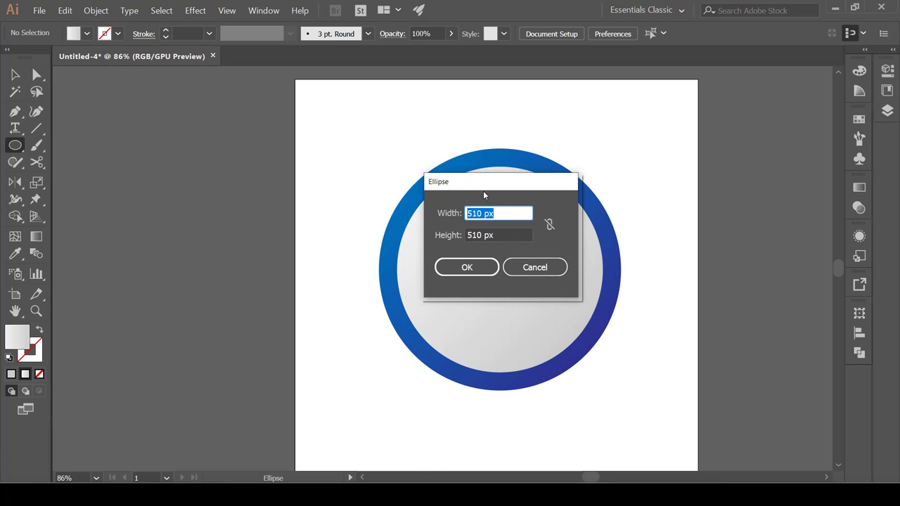
type("435")
key("Tab")
type("43")
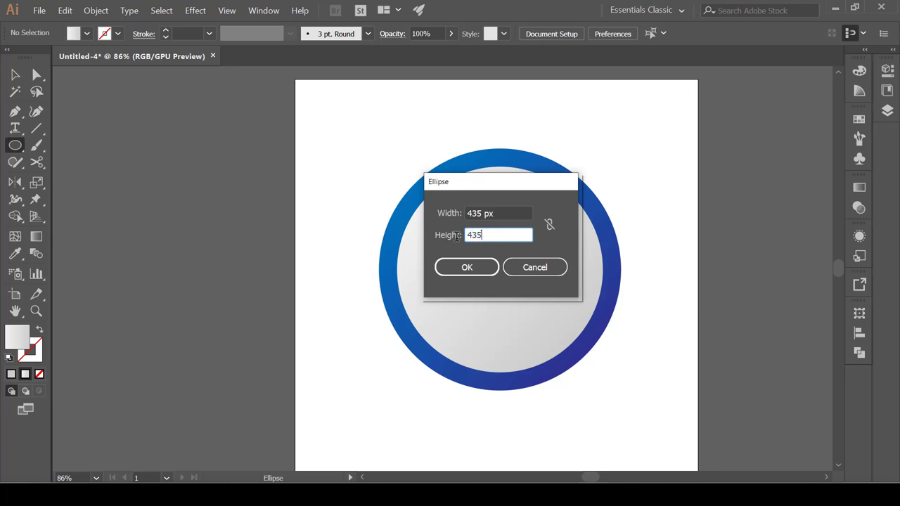
type("5")
left_click(461, 269)
Step: Move the 435 px circle onto the grey circle and align all three circles to their horizontal and vertical centers
left_click(15, 73)
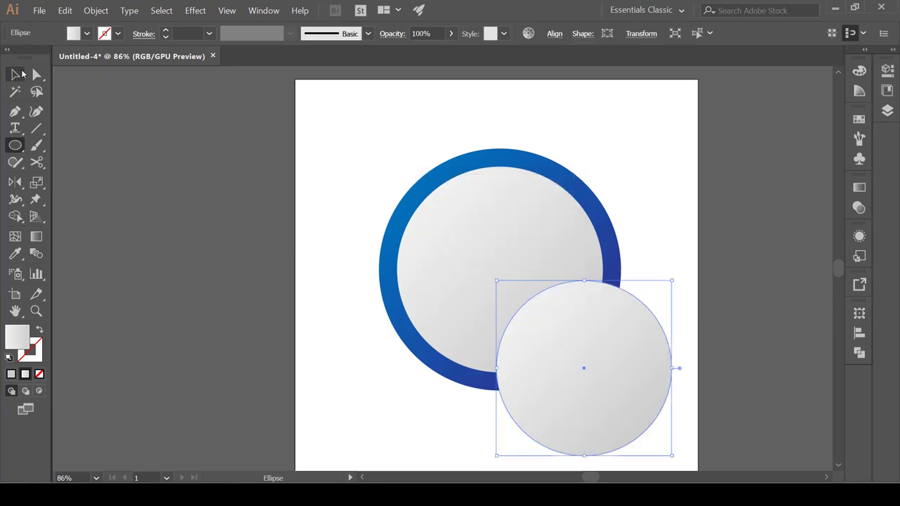
left_click_drag(602, 317, 527, 231)
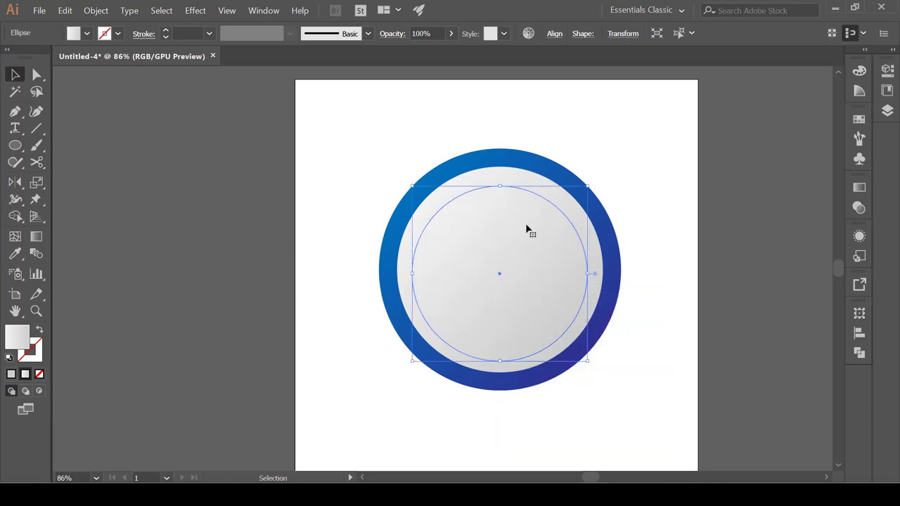
left_click(647, 176)
left_click_drag(659, 155, 411, 338)
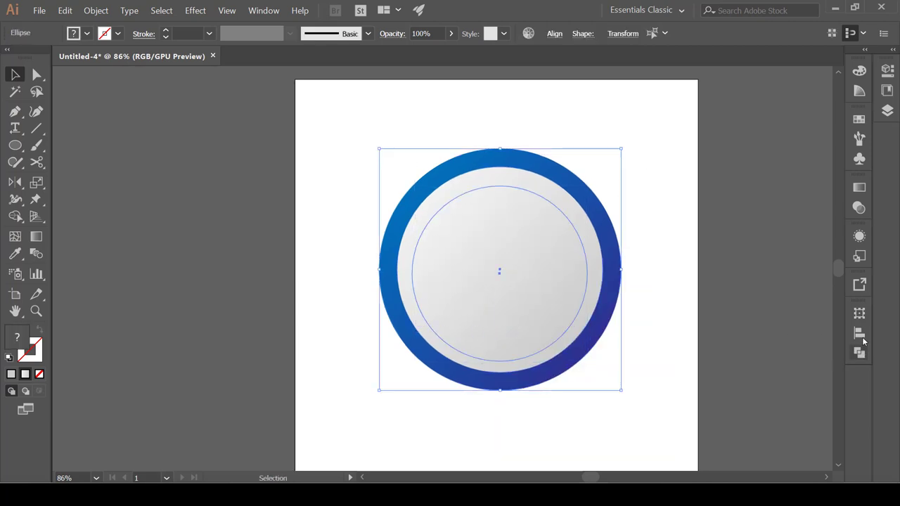
left_click(859, 332)
left_click(721, 343)
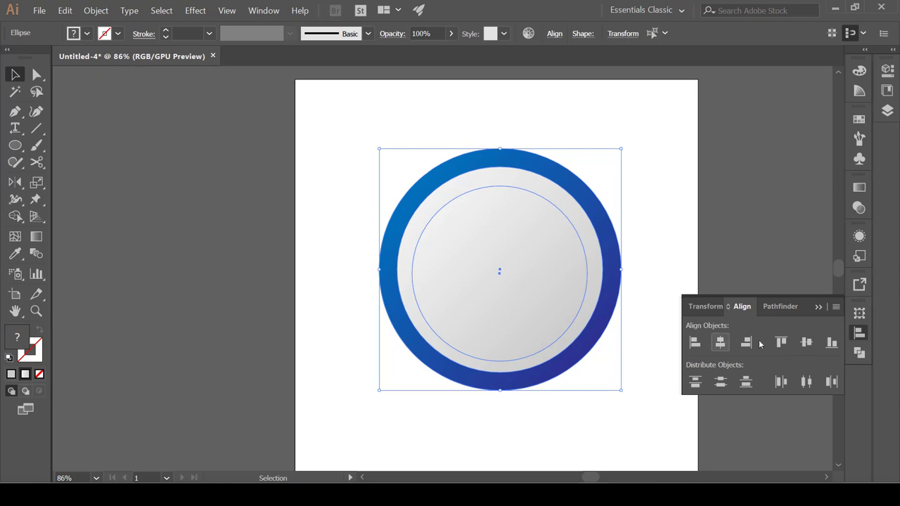
left_click(806, 343)
left_click(818, 306)
left_click(631, 260)
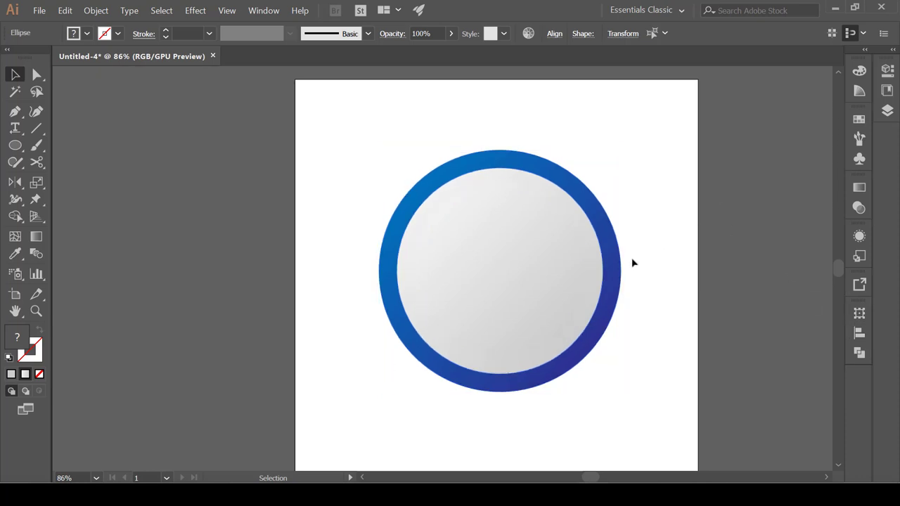
Step: Apply the outer circle's blue gradient to the innermost circle with the Eyedropper
left_click(524, 242)
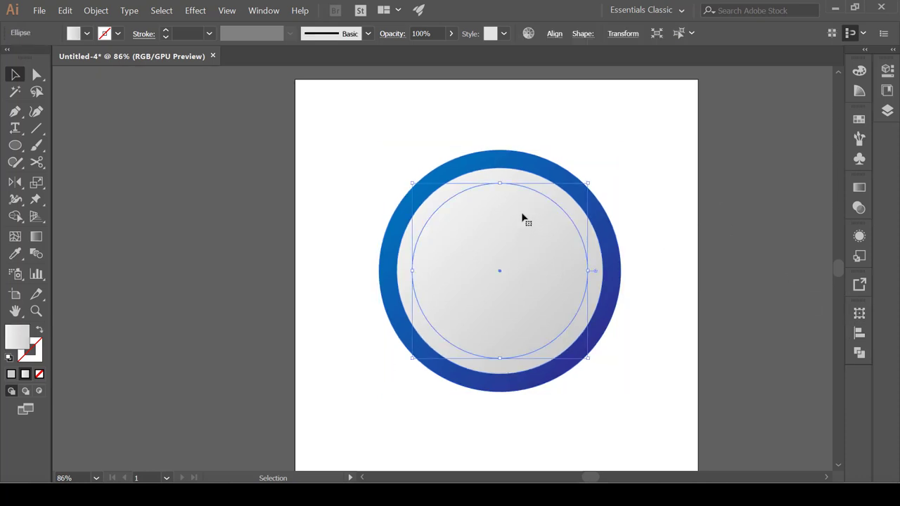
left_click(17, 255)
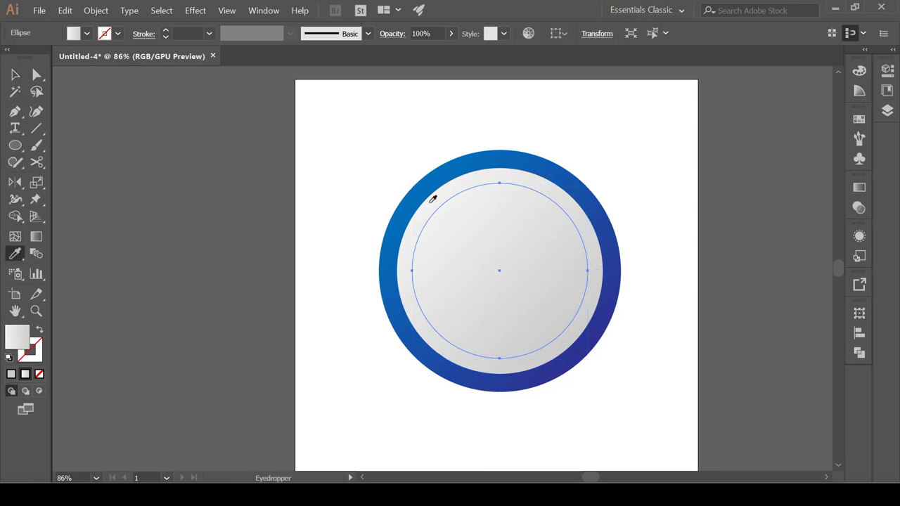
left_click(529, 153)
key("v")
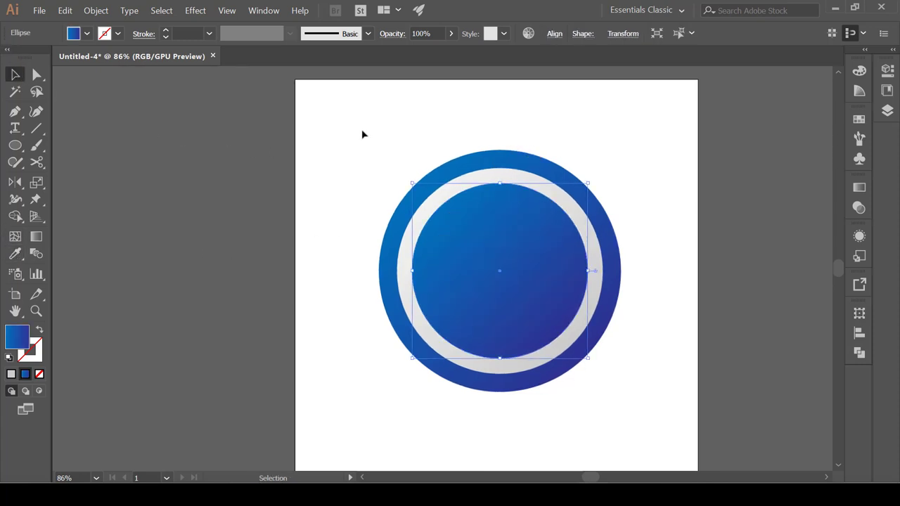
left_click(345, 153)
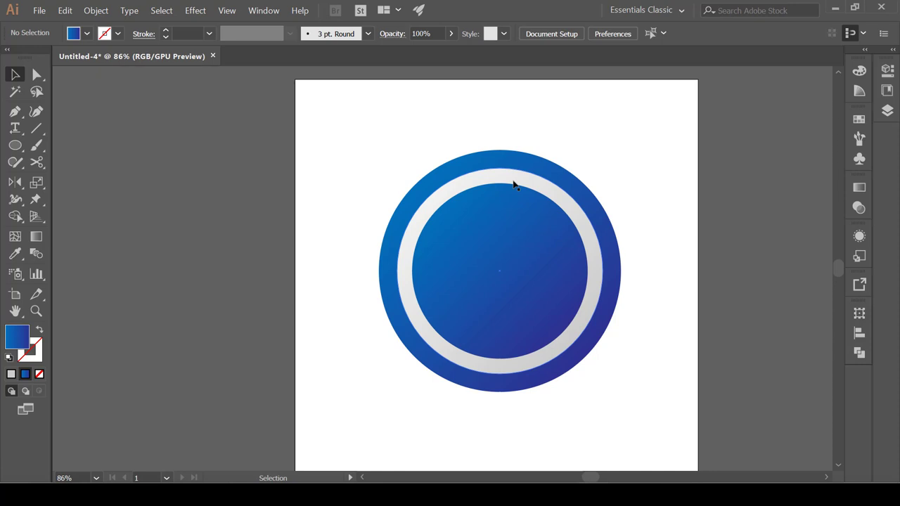
Step: Duplicate the inner blue circle and place the copy over the artboard's upper left edge, clear of the other circles
left_click(516, 224)
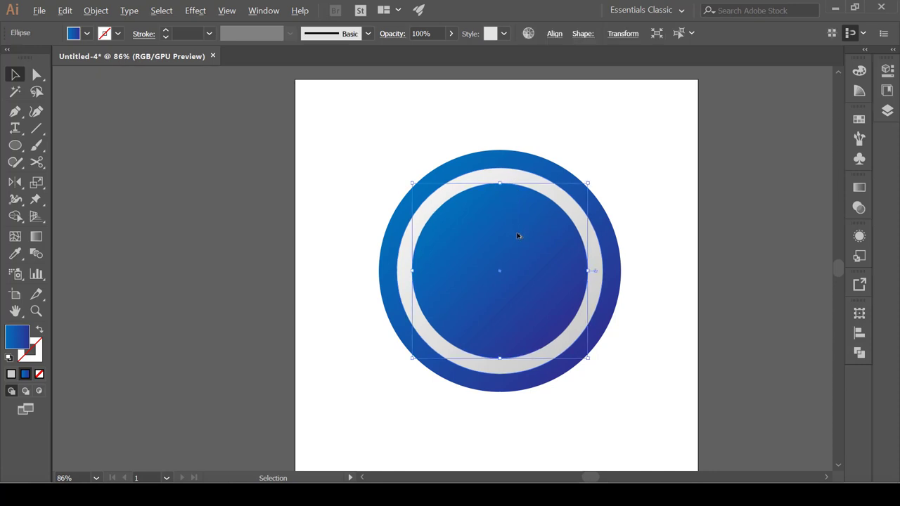
left_click_drag(518, 237, 328, 134)
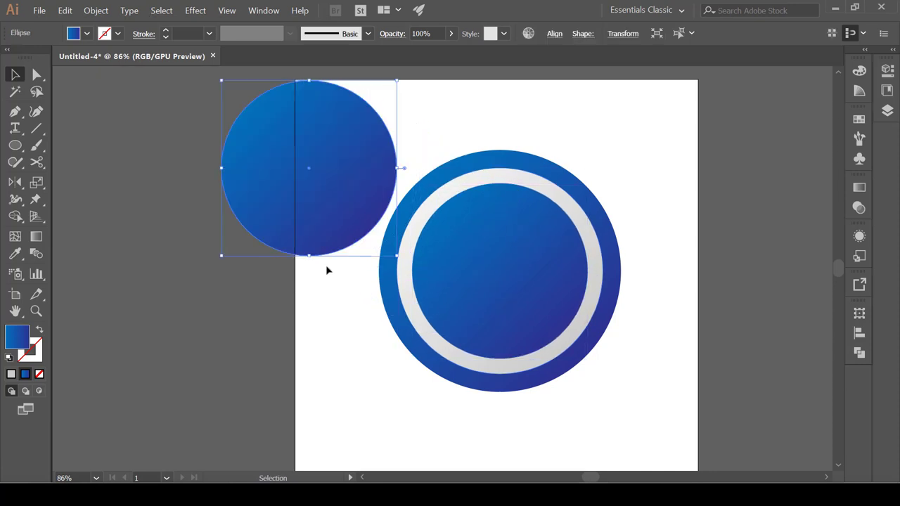
left_click(485, 121)
left_click_drag(342, 163, 274, 164)
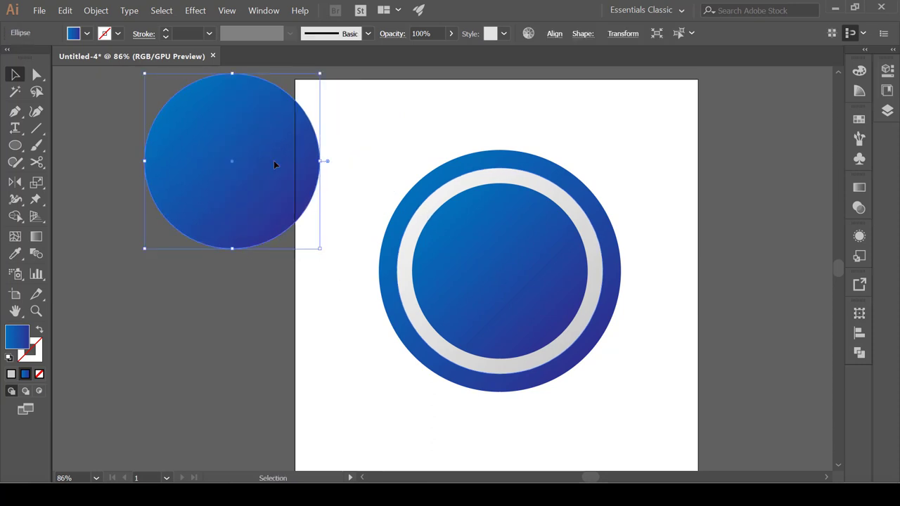
Step: Subtract the original inner blue circle from the grey circle with Pathfinder Minus Front to make a ring
left_click(483, 181)
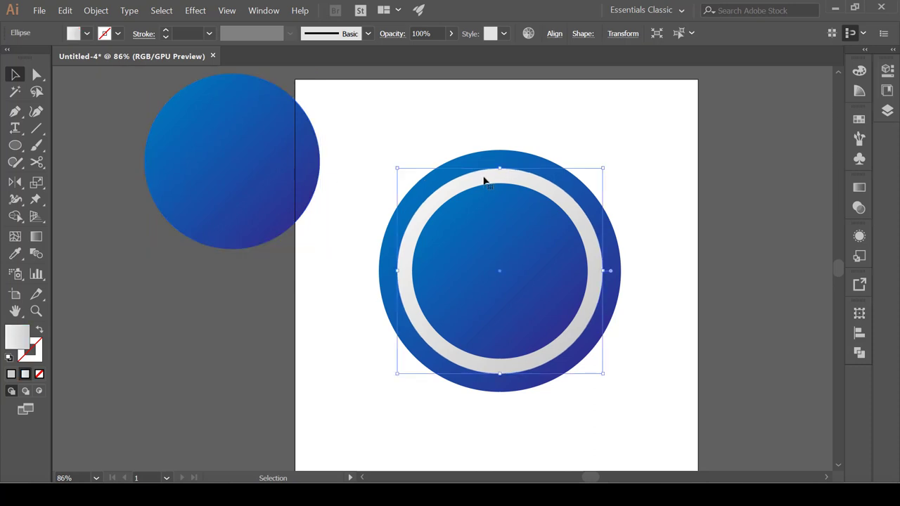
left_click(509, 225, "shift")
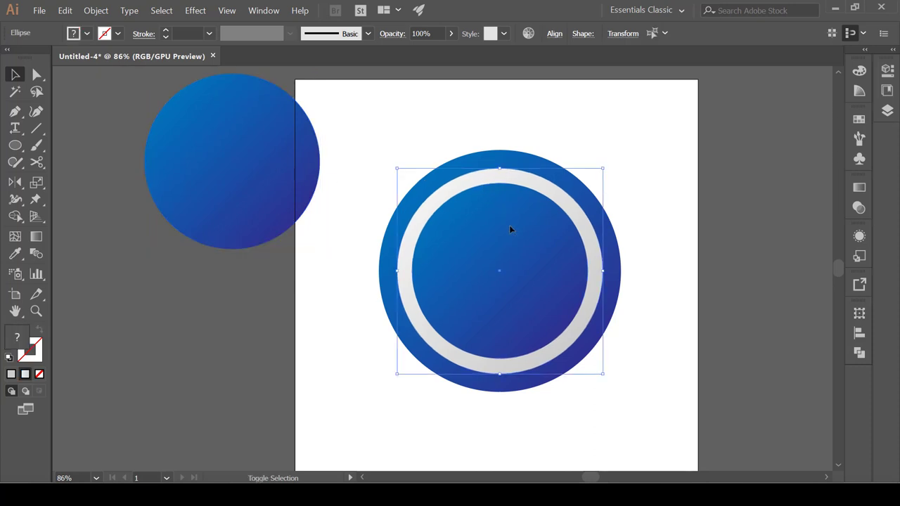
left_click(859, 352)
left_click(260, 10)
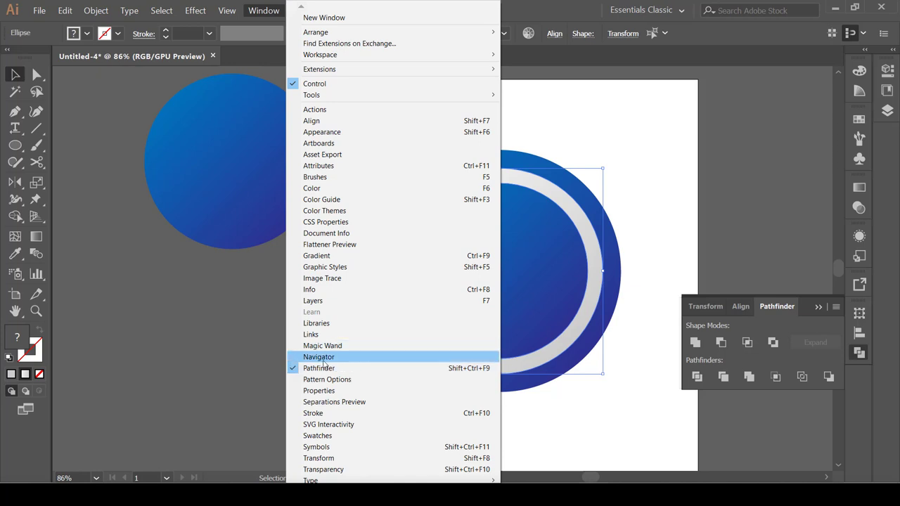
left_click(721, 344)
left_click(307, 87)
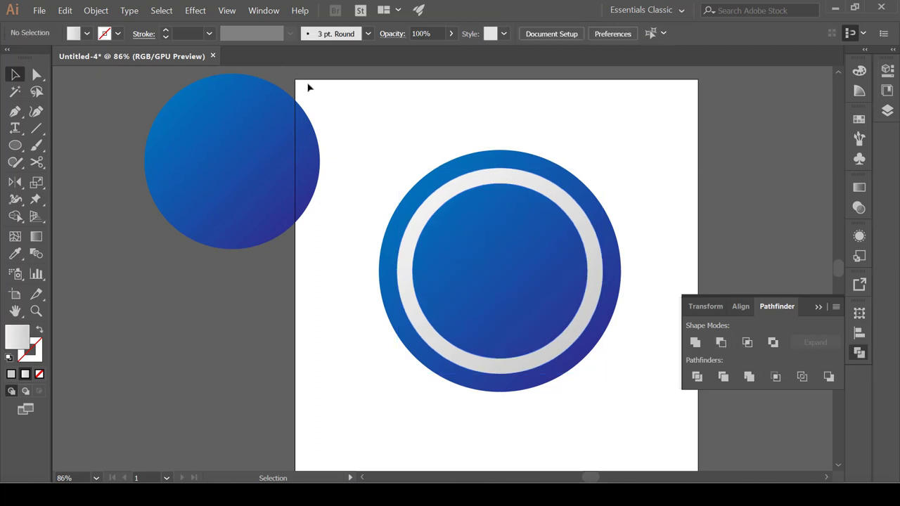
Step: Move the duplicate blue circle back into the center of the grey ring
left_click_drag(221, 114, 486, 225)
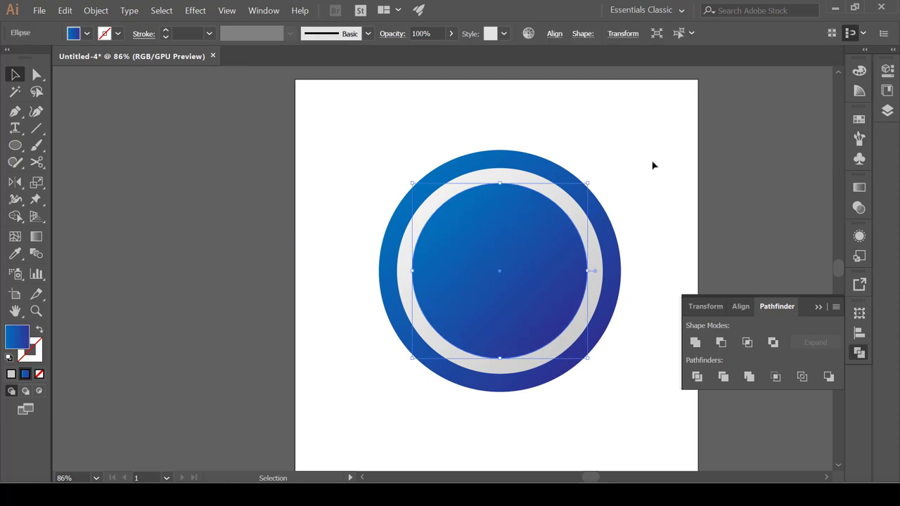
left_click(655, 169)
left_click(818, 307)
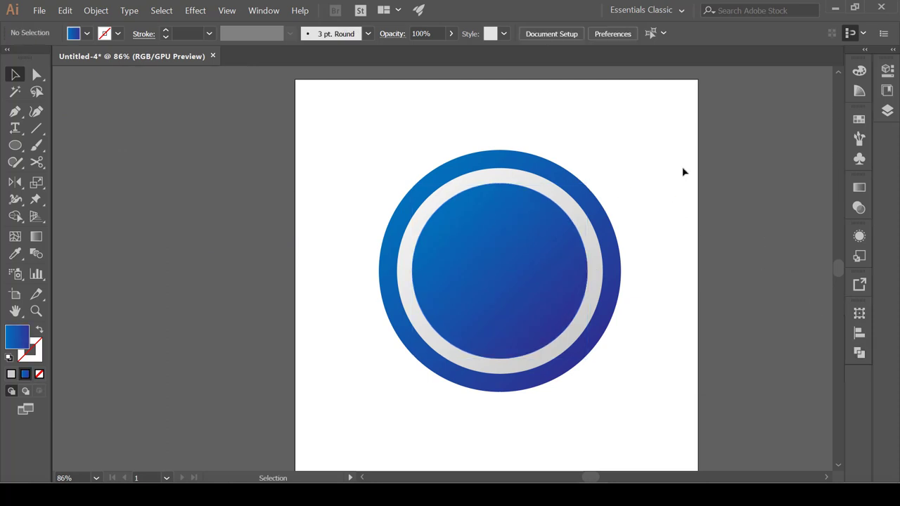
Step: Draw a vertical line through the middle of the circles, extending above and below them, and give it a white stroke
left_click(36, 128)
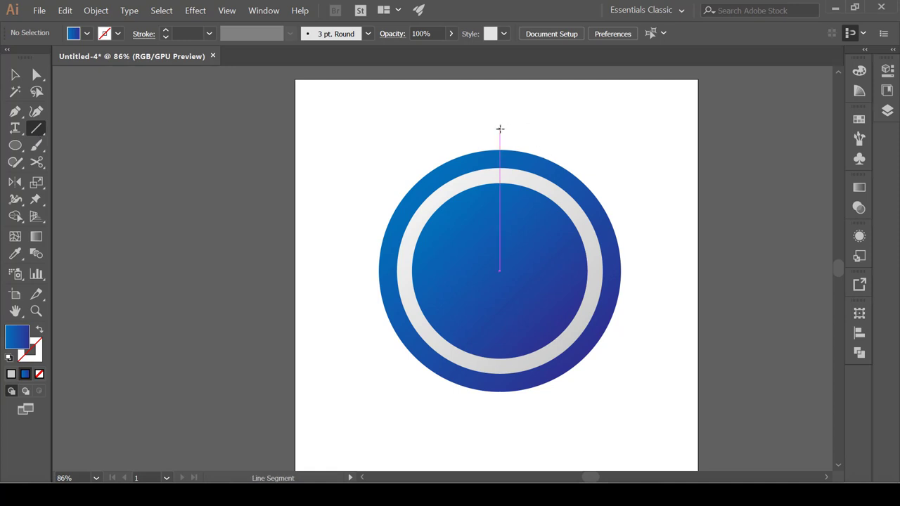
mouse_move(496, 127)
left_mouse_down()
mouse_move(518, 373)
mouse_move(496, 408)
left_mouse_up()
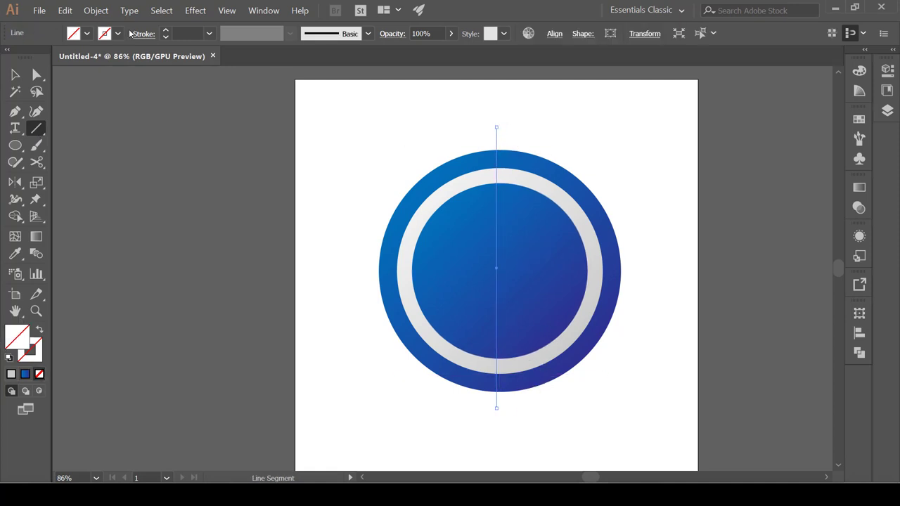
left_click(117, 33)
left_click(29, 57)
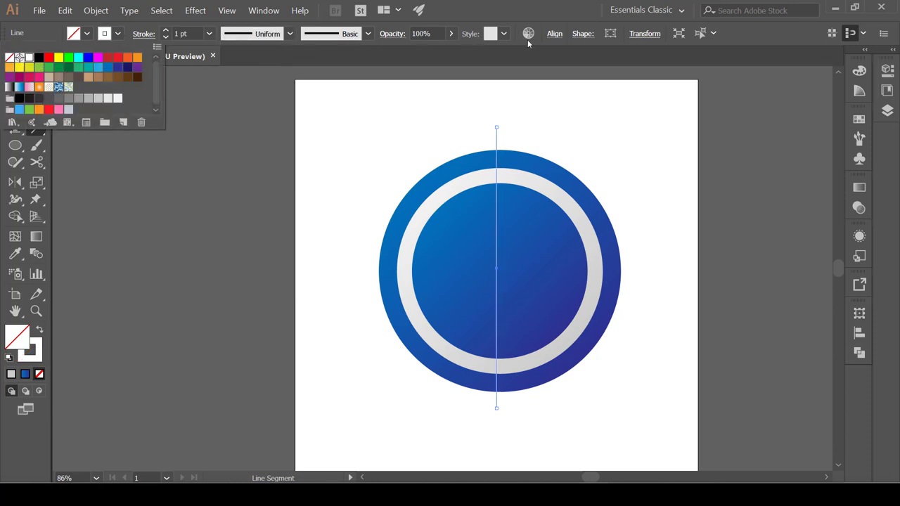
key("Escape")
key("v")
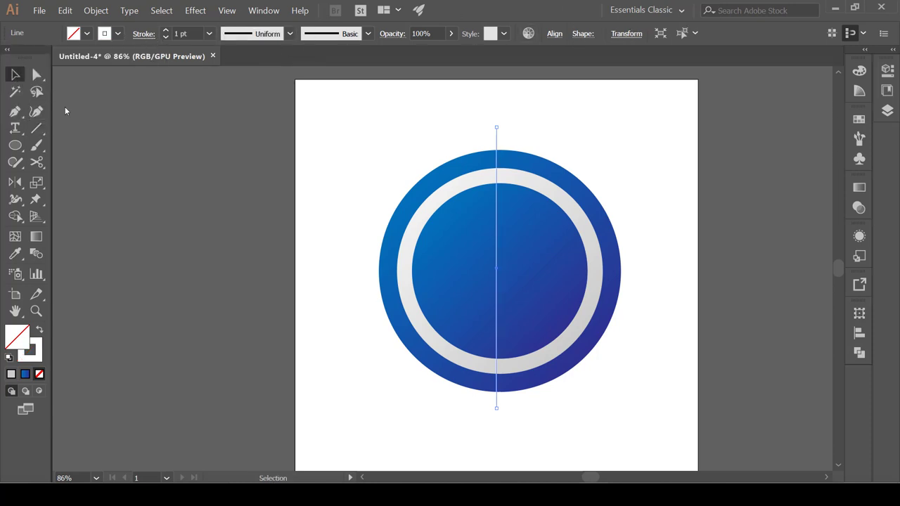
Step: Move the white vertical line onto the exact center of the circles
key("ctrl+1")
key("ctrl+equal")
left_click_drag(480, 272, 486, 275)
key("ctrl+minus")
key("ctrl+minus")
key("ctrl+minus")
key("ctrl+minus")
key("ctrl+shift+a")
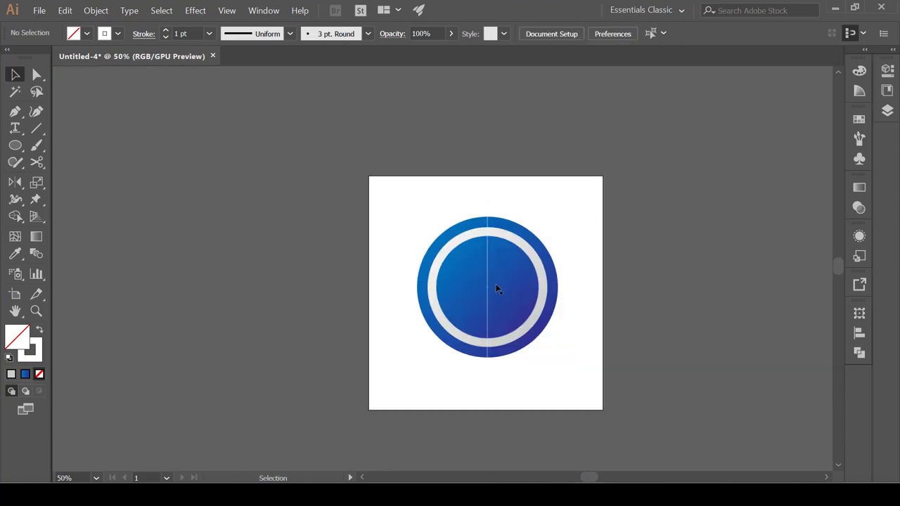
Step: Lengthen the white vertical line evenly at both ends to about 834 px so it extends further beyond the circles
left_click(505, 301)
key("ctrl+equal")
key("ctrl+equal")
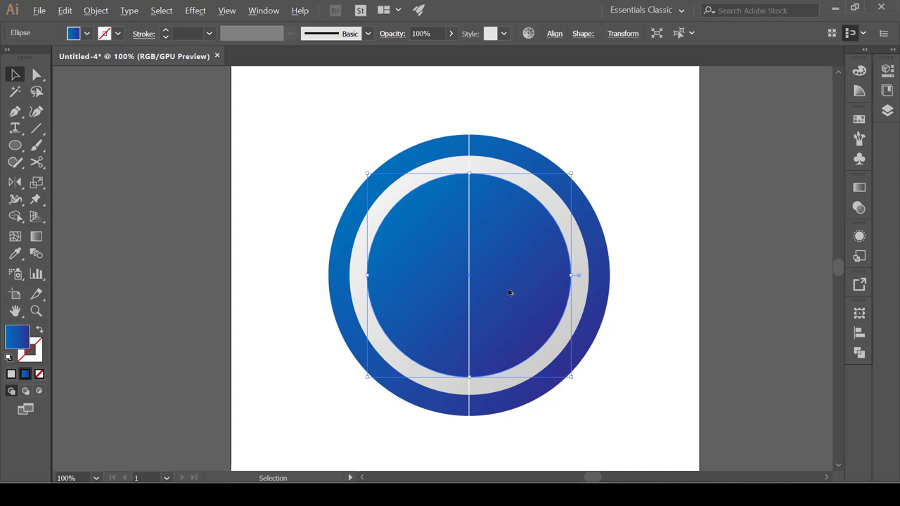
left_click(468, 146)
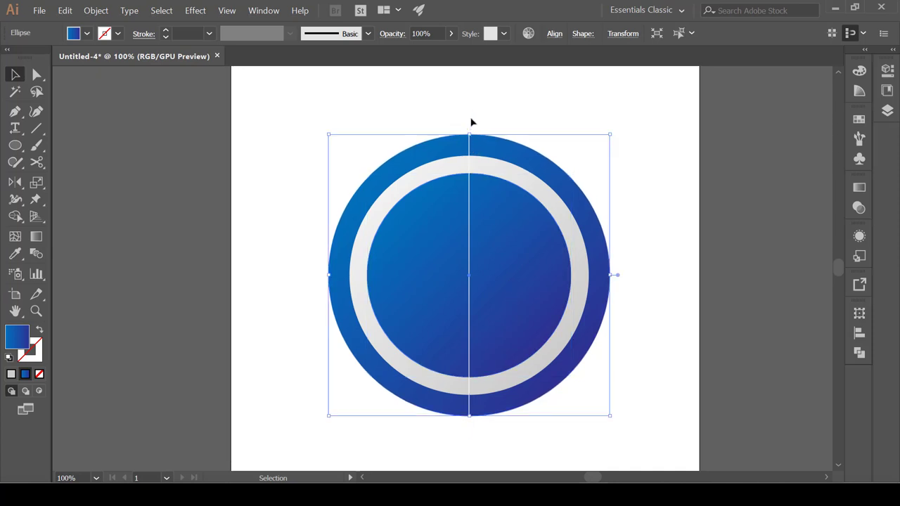
left_click(469, 121)
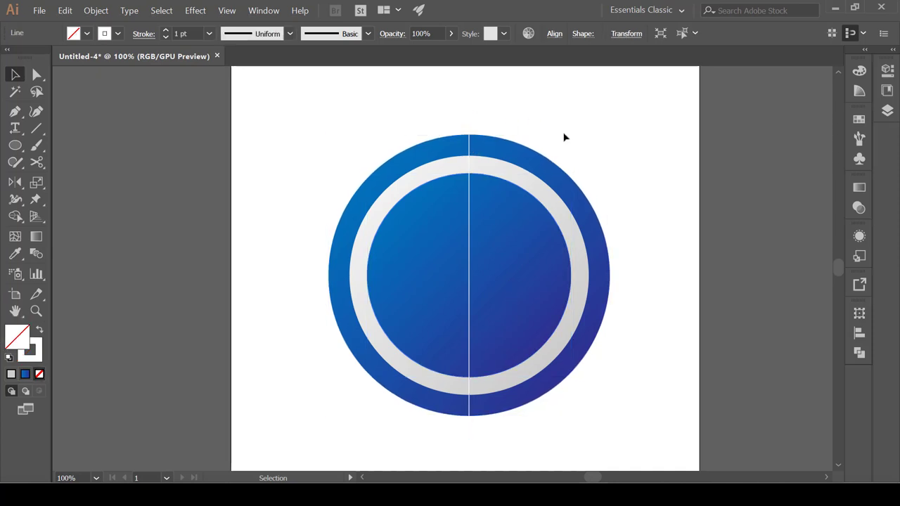
left_click(564, 137)
left_click(469, 125)
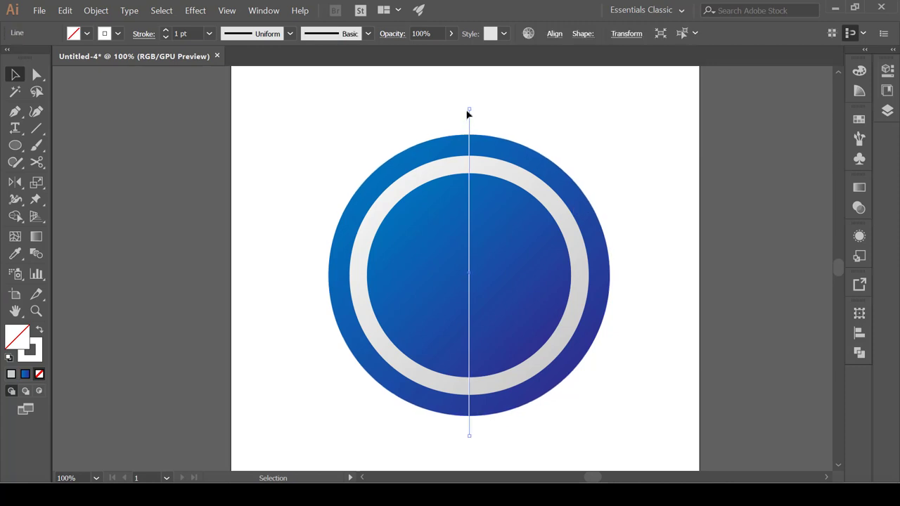
scroll(469, 155, "down", 2)
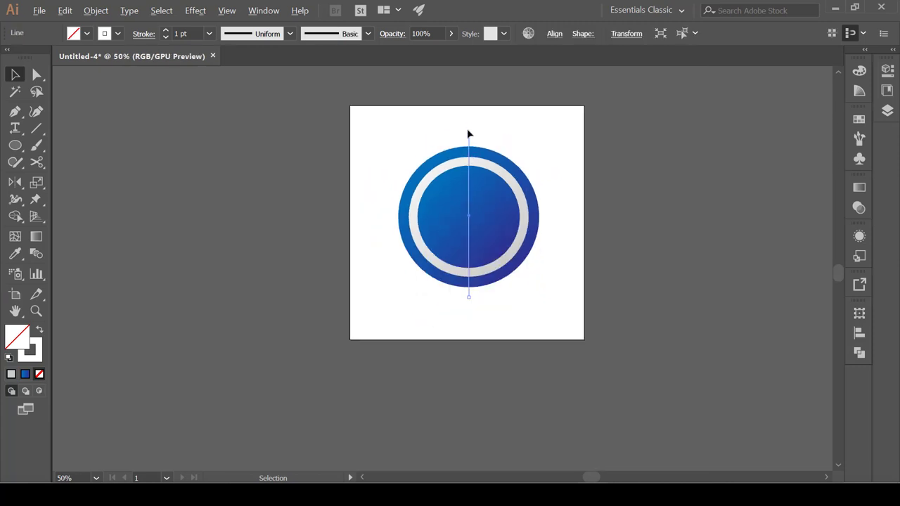
left_click_drag(468, 133, 469, 117)
Step: Duplicate the white vertical line about 56 px to its left, keeping both lines level
scroll(524, 190, "up", 1)
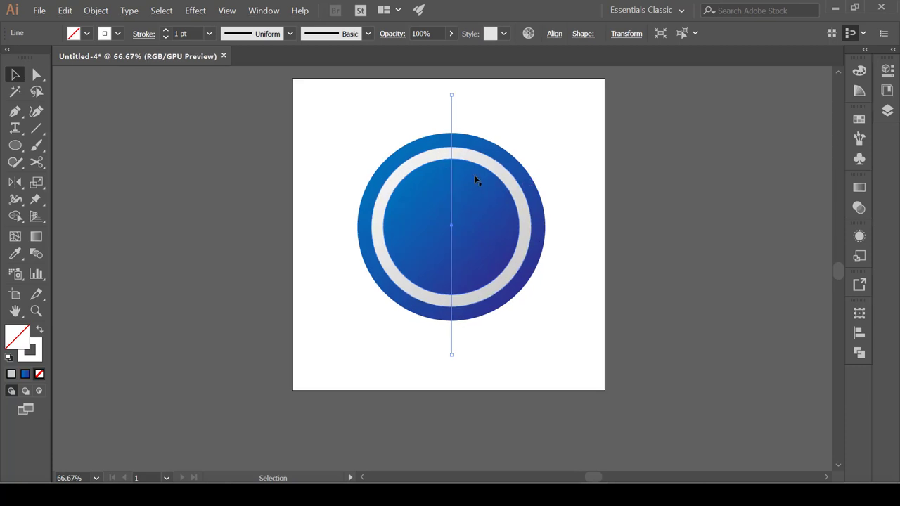
scroll(445, 141, "up", 1)
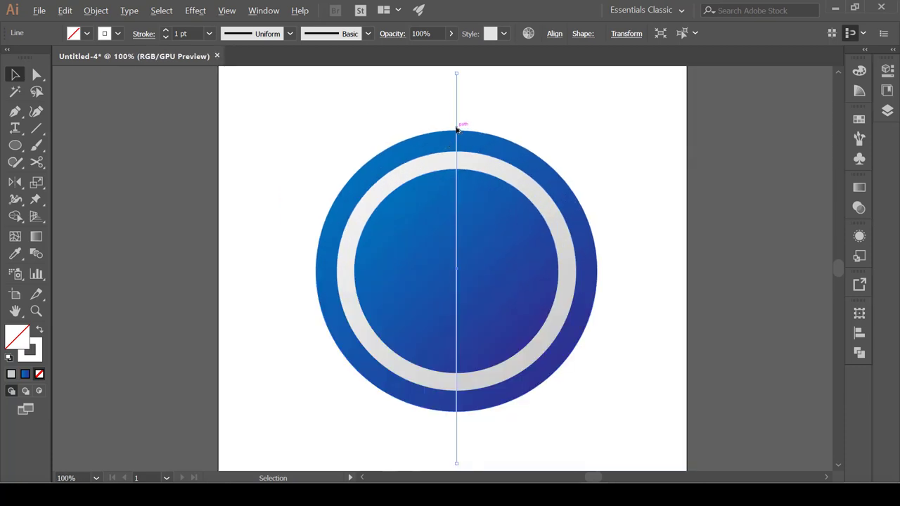
left_click_drag(457, 128, 430, 132)
left_click(493, 117)
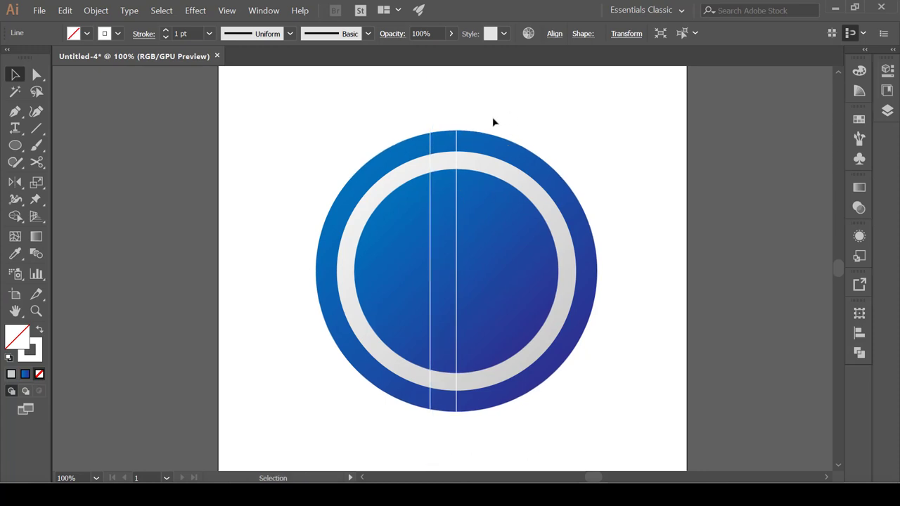
Step: Select both vertical lines and set their rotation angle to 116°
scroll(492, 107, "up", 1)
left_click_drag(495, 99, 360, 142)
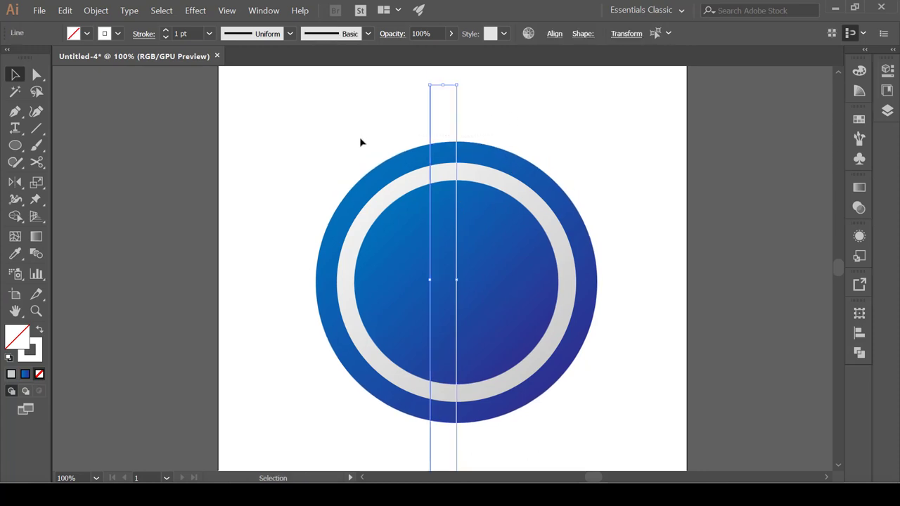
left_click(631, 34)
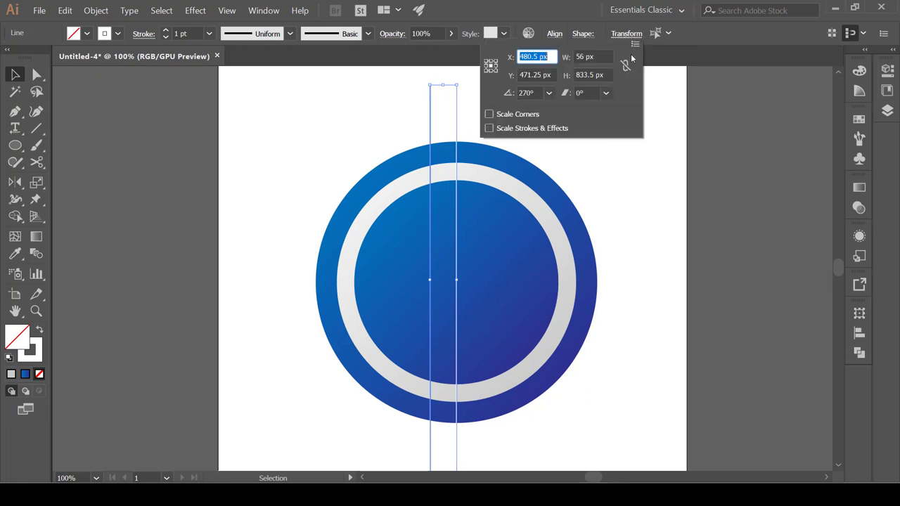
left_click(538, 92)
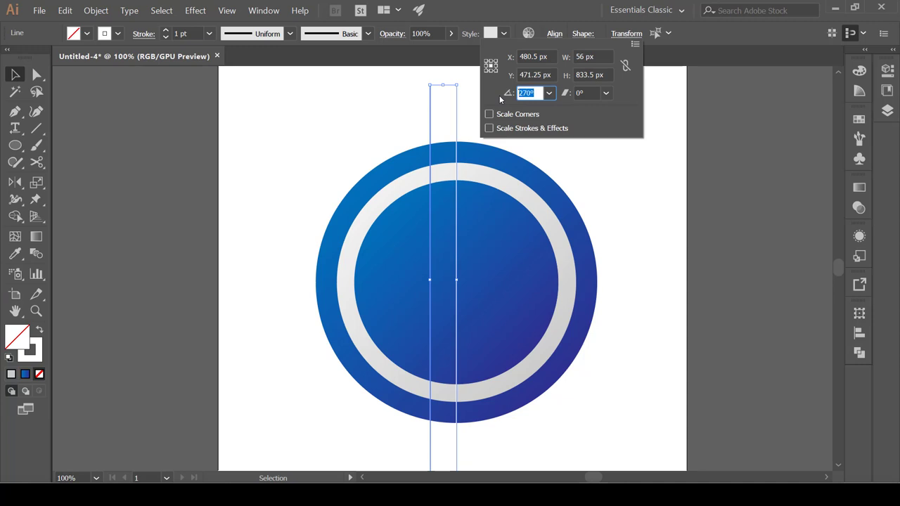
type("116")
key("Return")
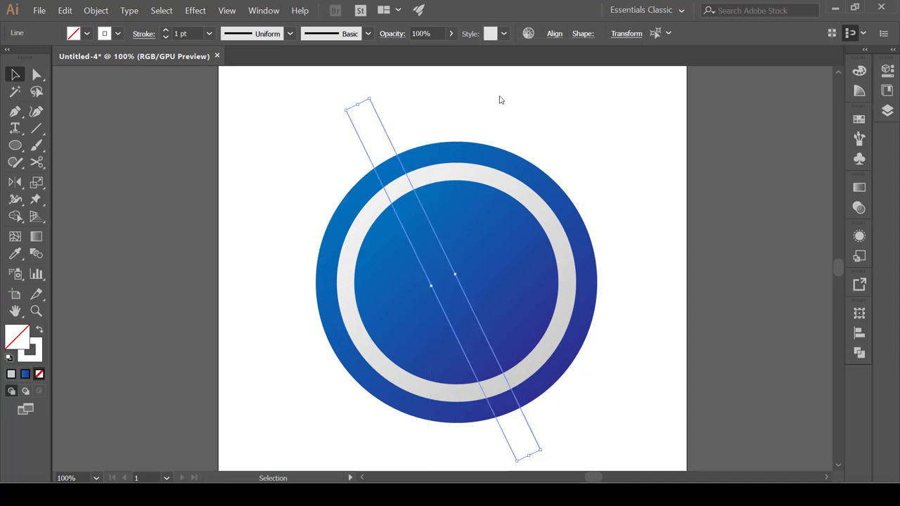
left_click(230, 156)
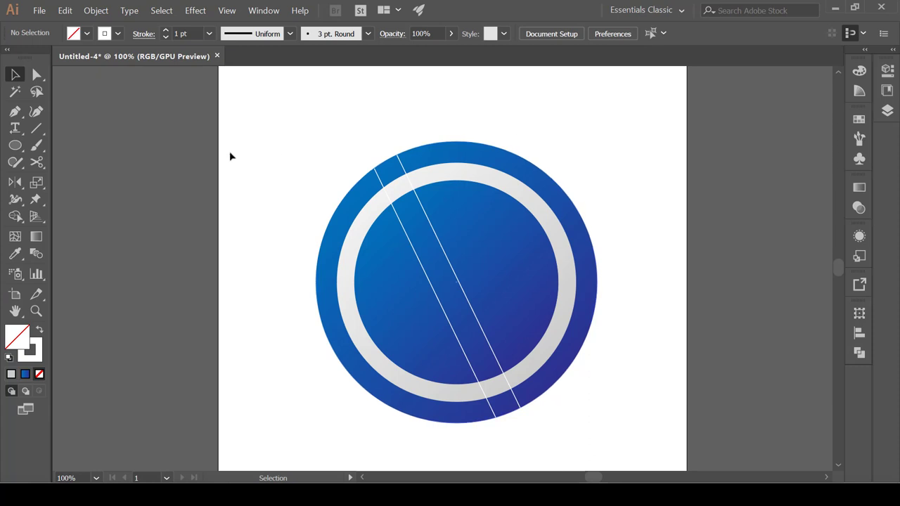
Step: Draw a short vertical guide line from the center of the circles straight up to the inner circle's top edge
left_click(36, 129)
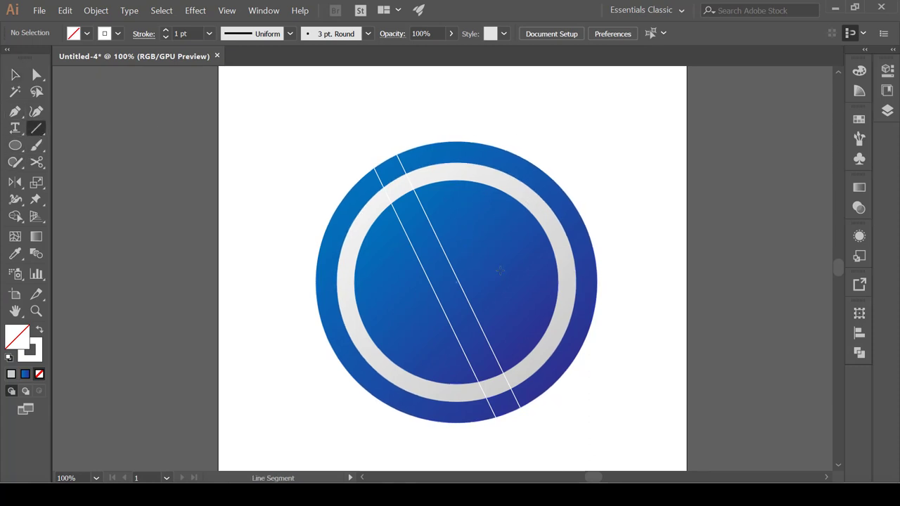
left_click_drag(457, 283, 455, 180)
left_click_drag(457, 281, 456, 180)
key("v")
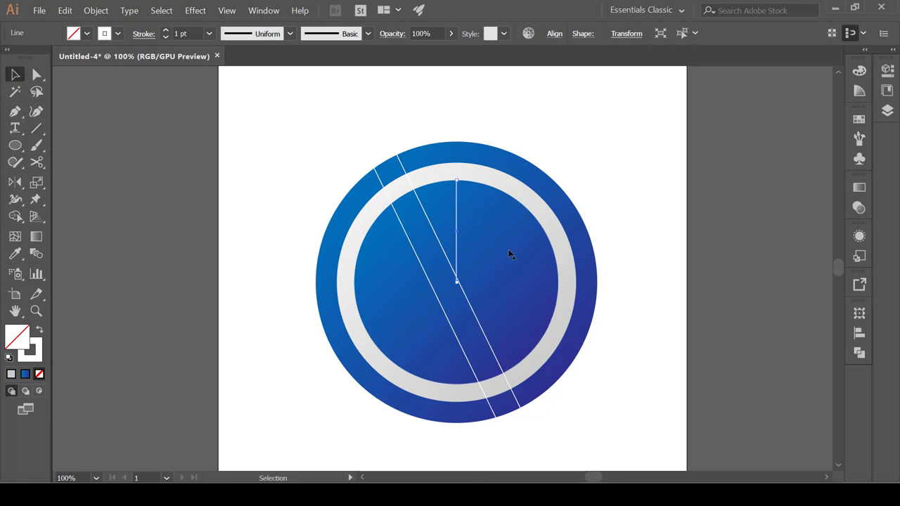
scroll(597, 279, "up", 1)
scroll(315, 194, "down", 1)
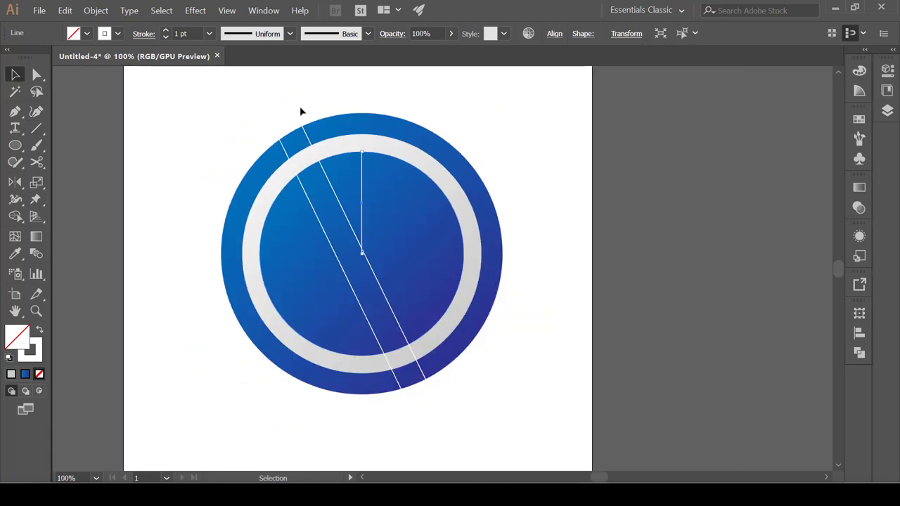
Step: Move the pair of slanted lines to the right so it is centered on the lower end of the short guide line
left_click_drag(307, 89, 233, 127)
left_click(556, 180)
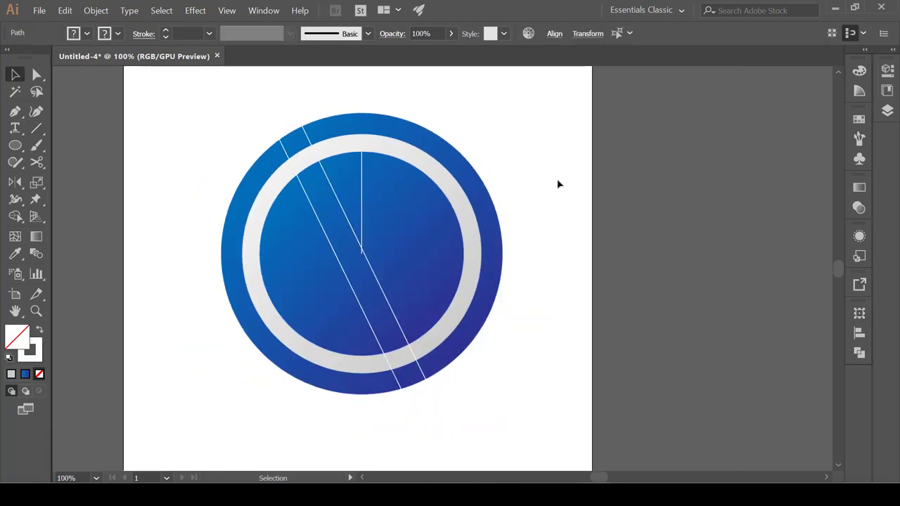
left_click_drag(476, 407, 403, 431)
scroll(414, 256, "up", 2)
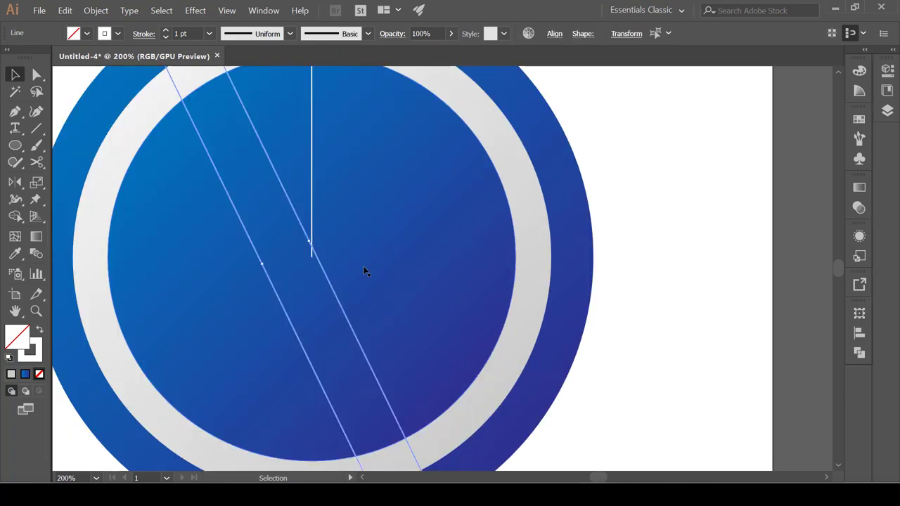
left_click_drag(310, 271, 351, 275)
key("ctrl+minus")
key("ctrl+minus")
key("ctrl+minus")
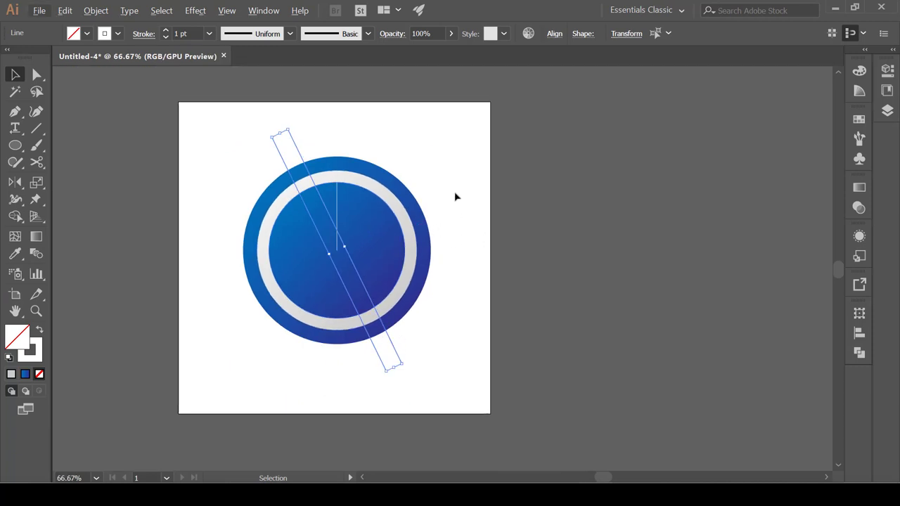
Step: Reflect a copy of the two slanted lines across the vertical axis to form an X
left_click(299, 116)
left_click_drag(316, 116, 235, 147)
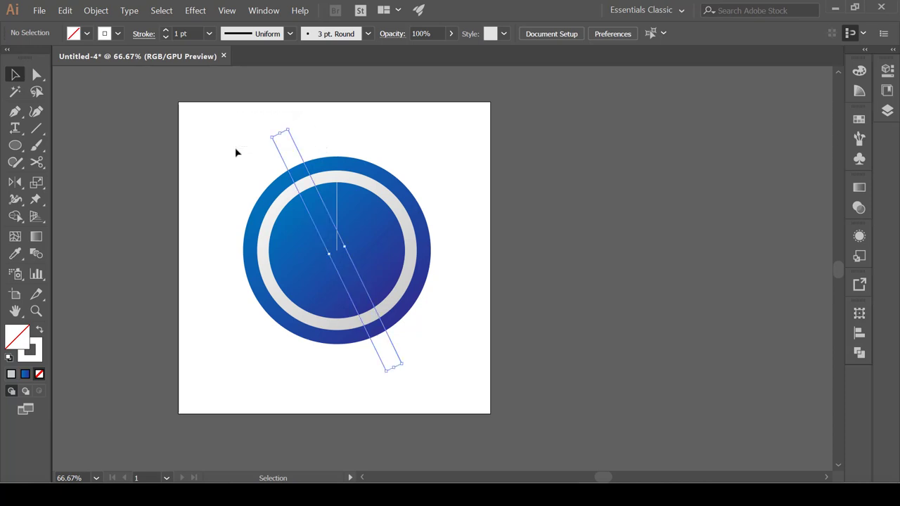
right_click(291, 141)
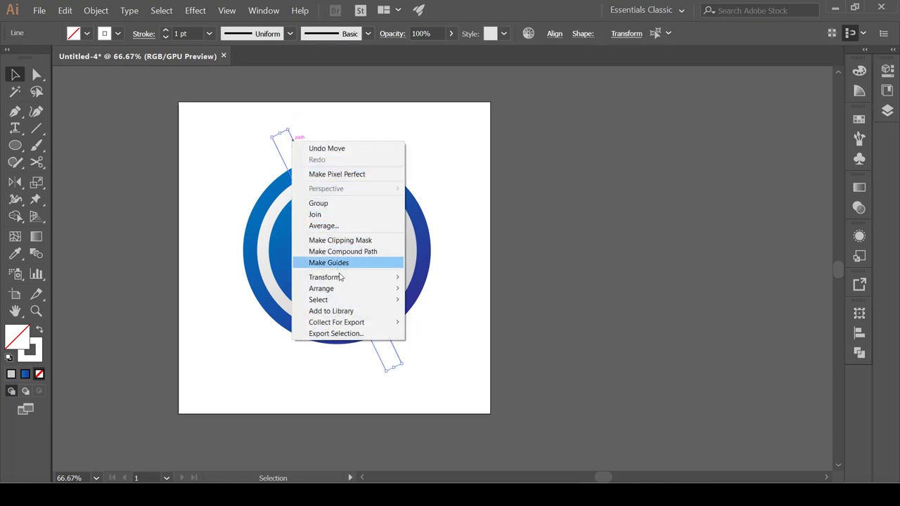
mouse_move(341, 281)
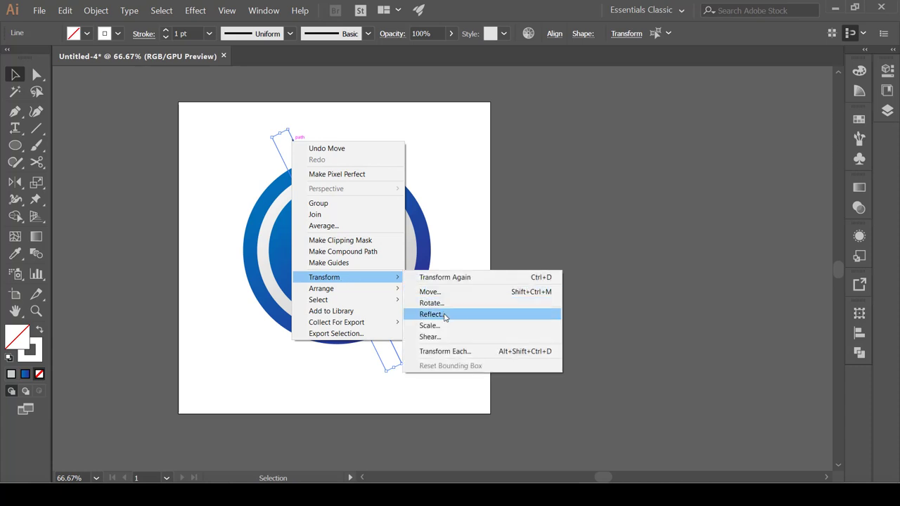
left_click(430, 314)
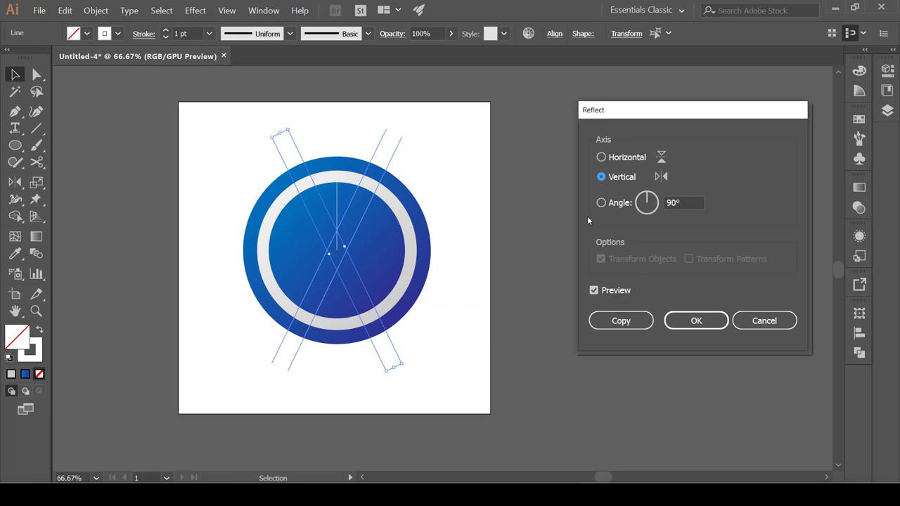
left_click(595, 290)
left_click(594, 291)
left_click(621, 321)
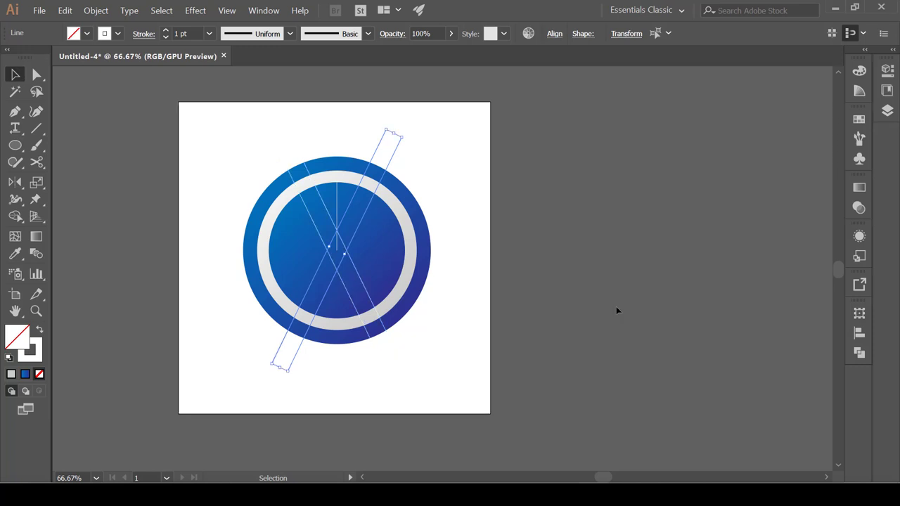
Step: Duplicate the reflected pair of lines toward the lower right, across the right part of the circles
scroll(363, 211, "up", 2)
scroll(333, 304, "down", 1)
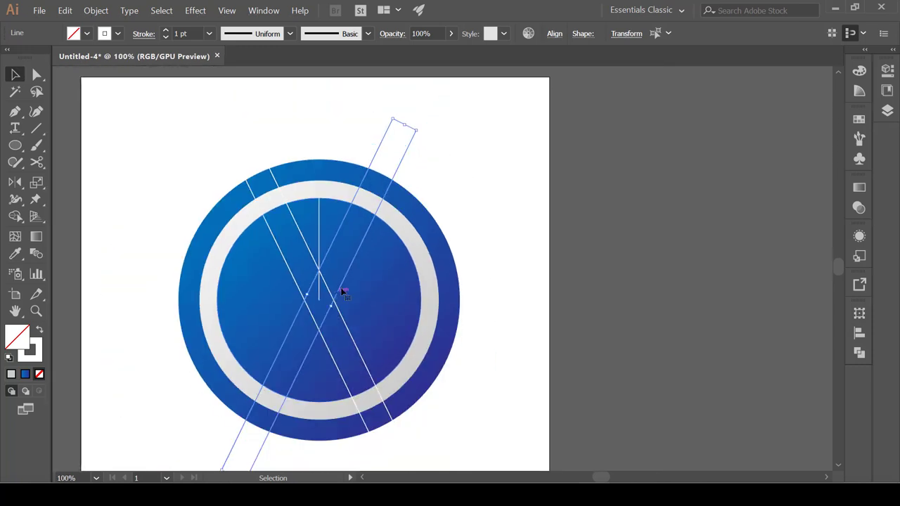
left_click_drag(348, 277, 414, 310)
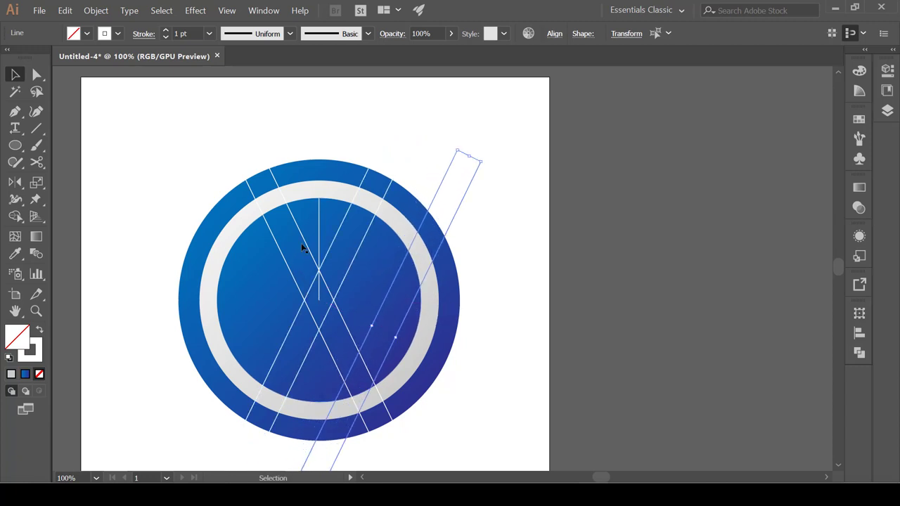
Step: Duplicate the original pair of slanted lines about 137 px left and 72 px down to mirror the other copied pair
left_click(260, 148)
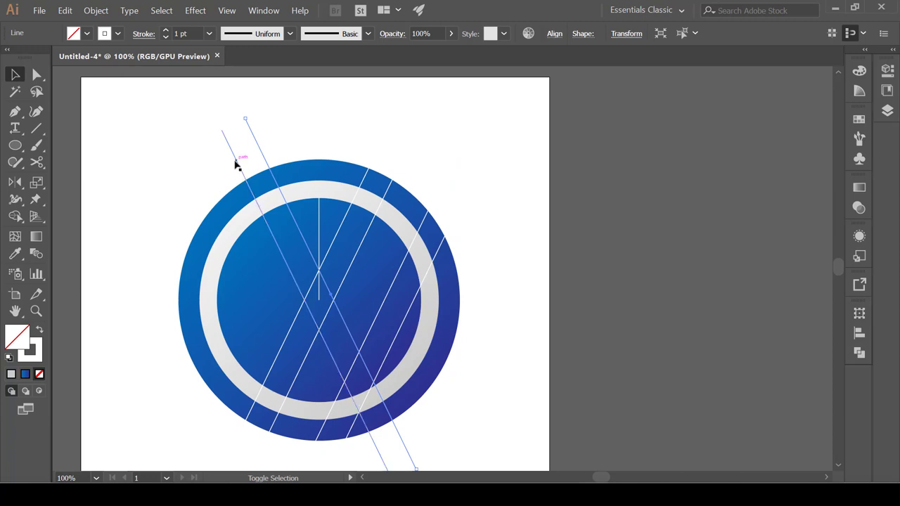
left_click(237, 163, "shift")
left_click_drag(237, 163, 172, 198)
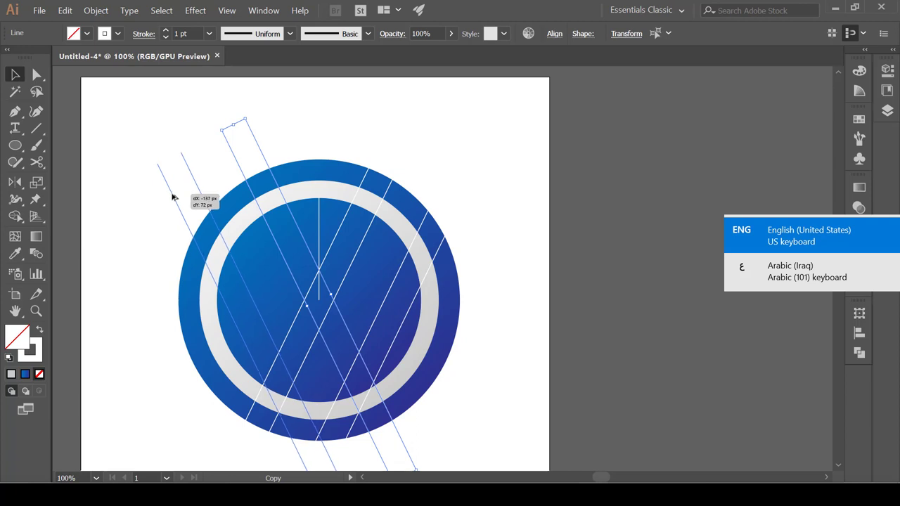
left_click_drag(172, 197, 170, 198)
left_click(486, 188)
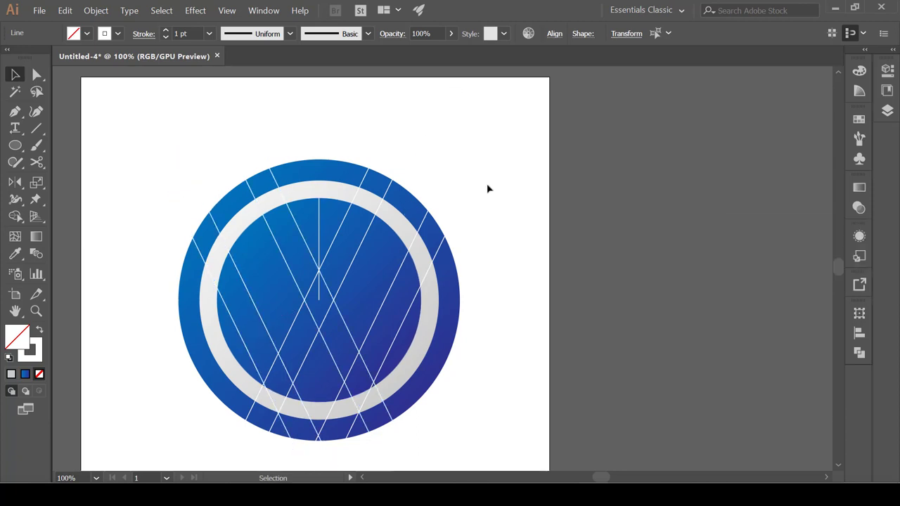
Step: Delete the short vertical guide line inside the inner circle
left_click(319, 218)
key("Delete")
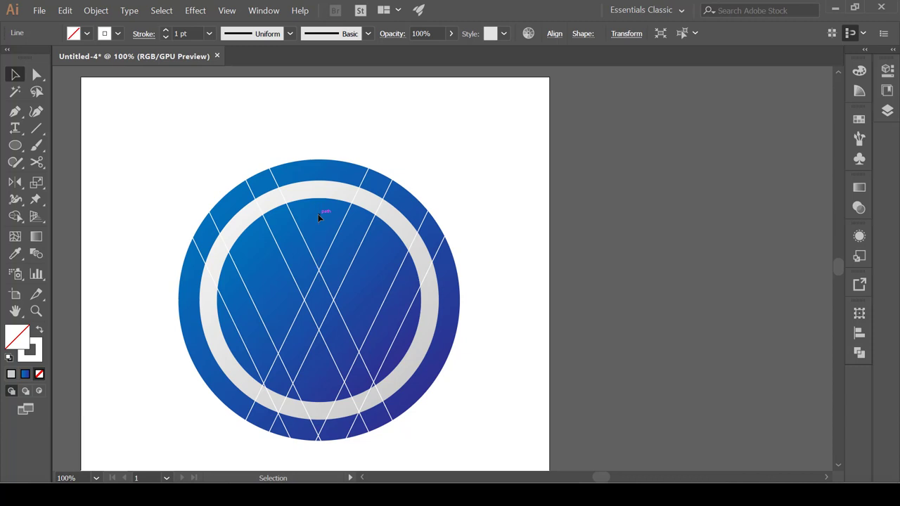
key("ctrl+minus")
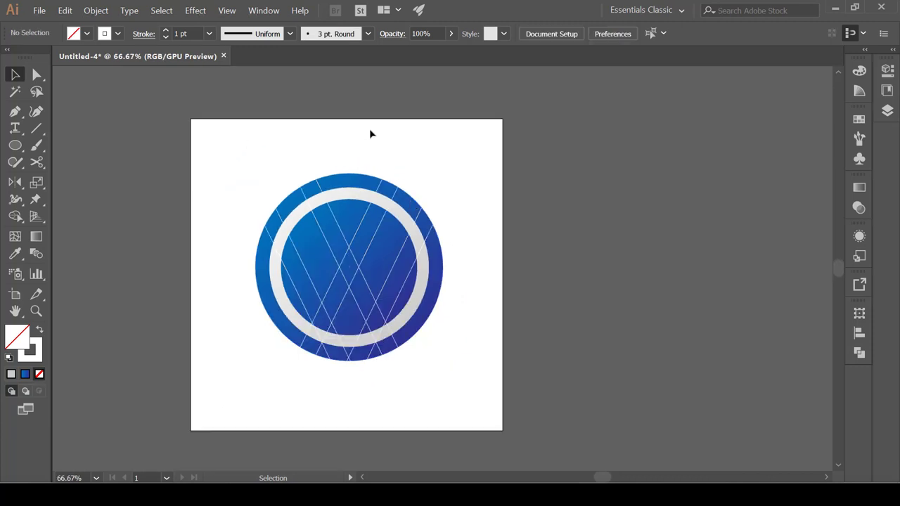
Step: Select the inner blue circle together with all eight slanted lines
left_click(350, 201)
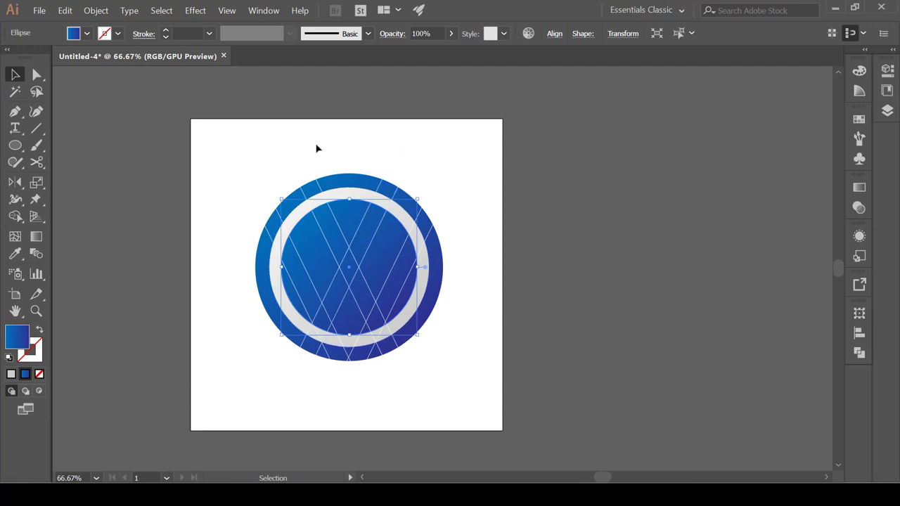
key("shift")
left_click_drag(324, 129, 219, 191)
left_click_drag(189, 231, 250, 160)
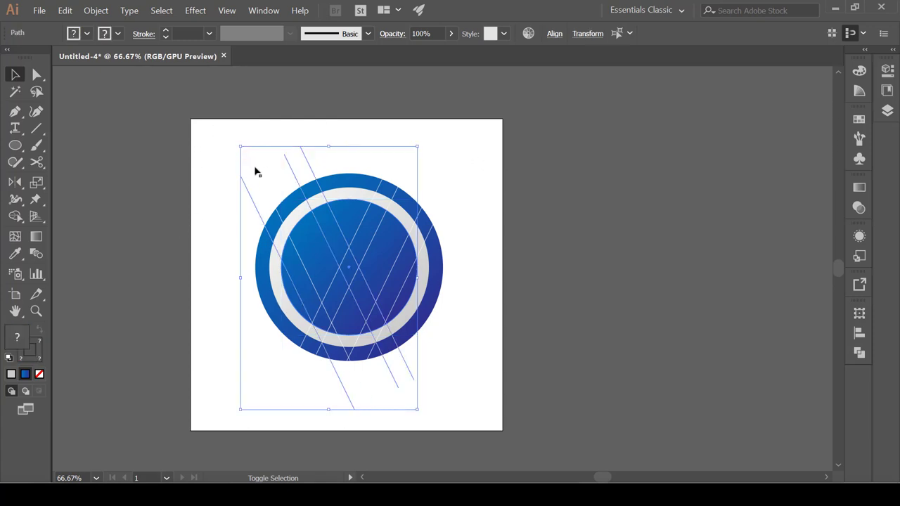
left_click(257, 173, "shift")
left_click_drag(462, 125, 379, 166)
left_click_drag(486, 156, 432, 200)
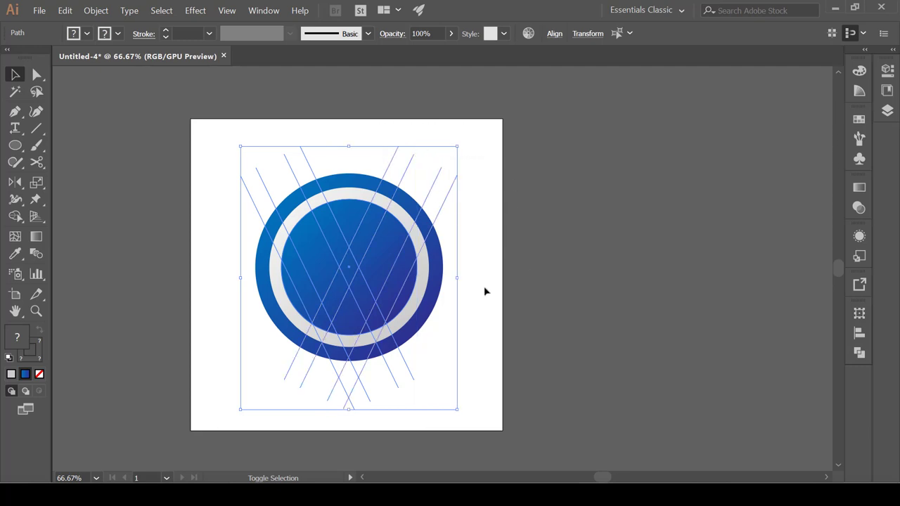
left_click(20, 201)
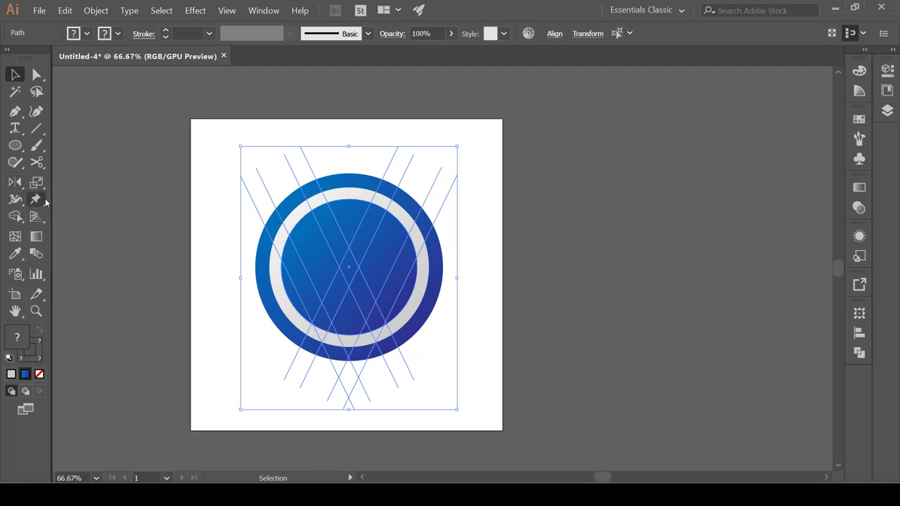
Step: Activate the Shape Builder tool for the selected circle and lines and set its fill colour to white (FFFFFF)
left_click(17, 221)
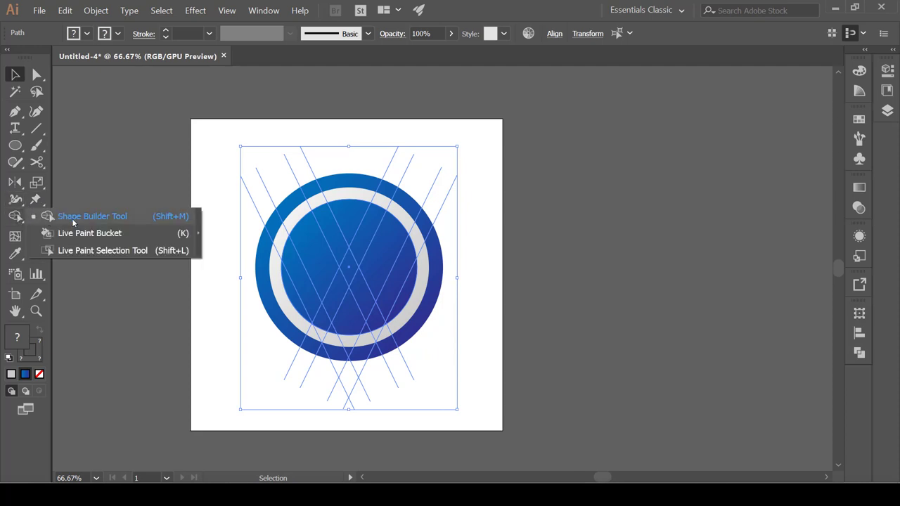
left_click(75, 218)
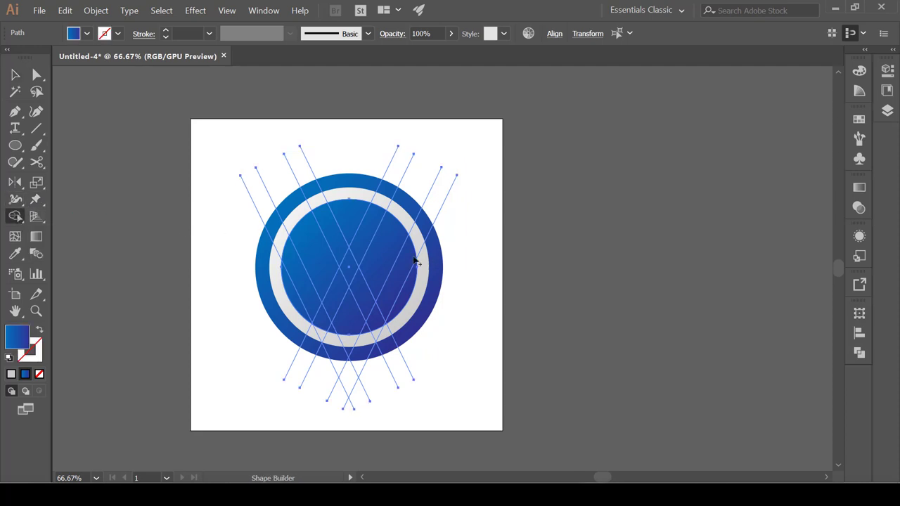
double_click(23, 339)
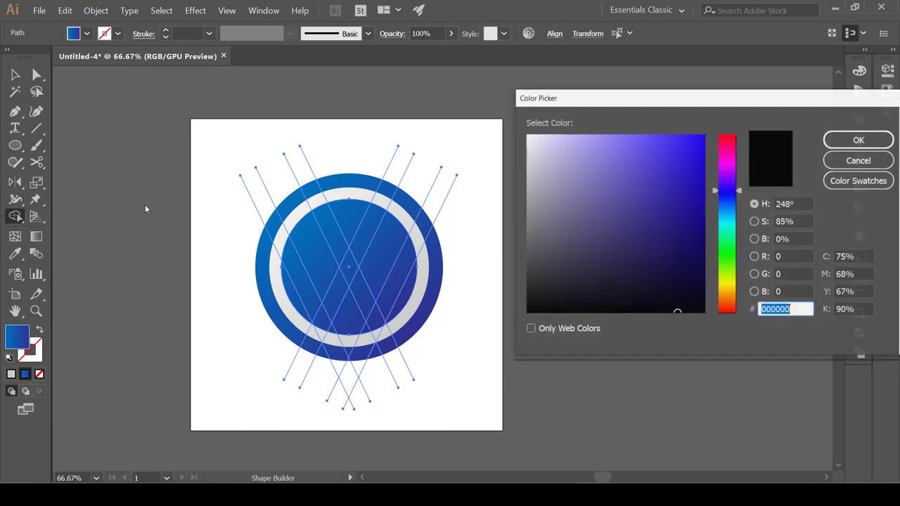
left_click_drag(556, 143, 514, 132)
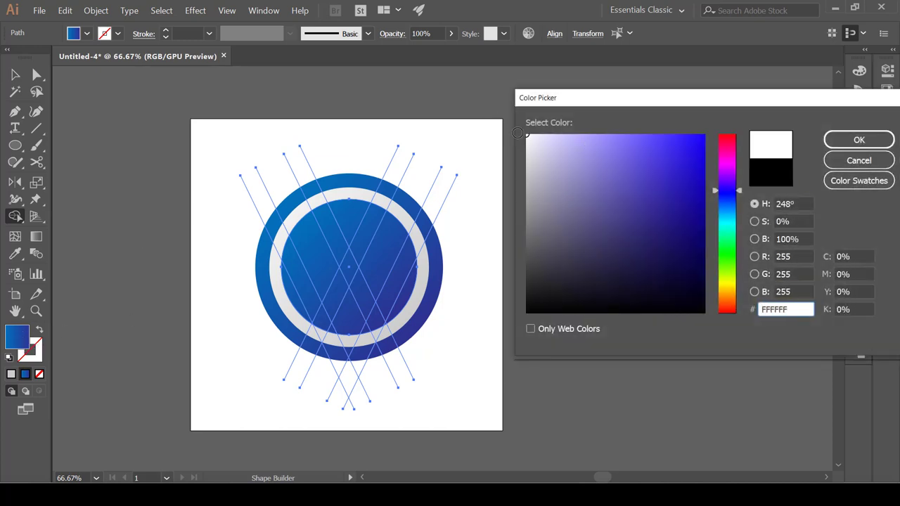
left_click(858, 139)
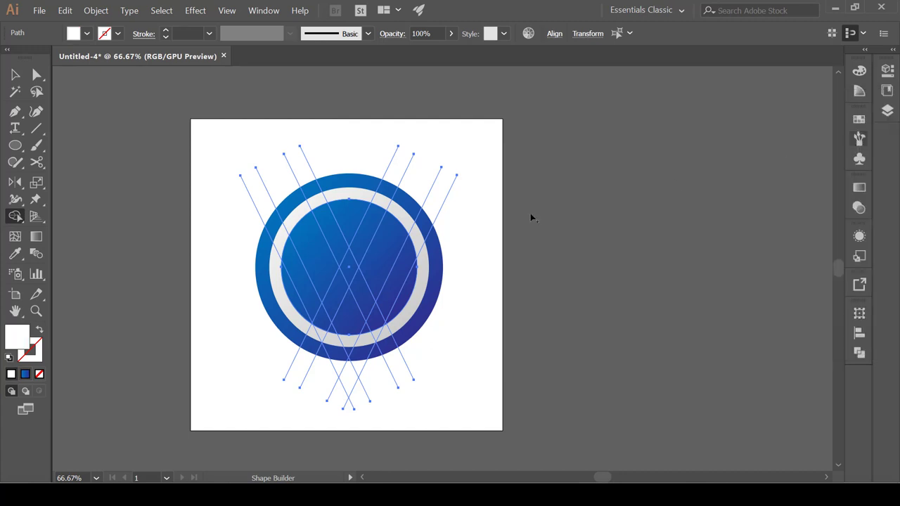
Step: Merge the slanted strips inside the inner circle into one white VW letter shape with Shape Builder, and deselect the artwork
scroll(326, 293, "up", 1)
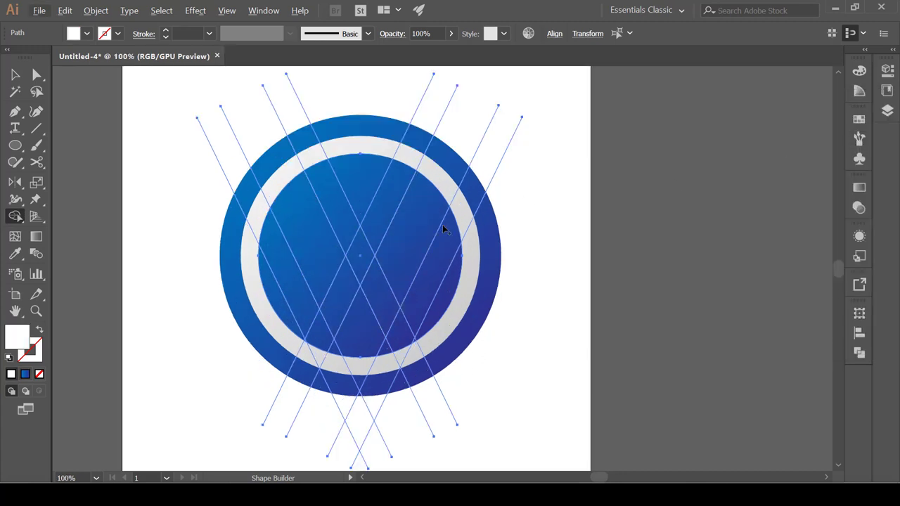
left_click_drag(442, 245, 402, 331)
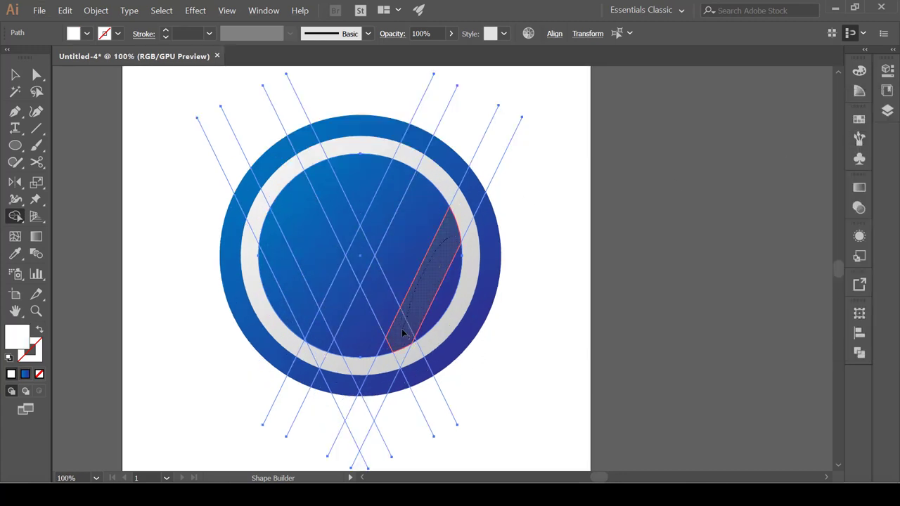
mouse_move(382, 299)
left_mouse_down()
mouse_move(362, 257)
mouse_move(378, 203)
left_mouse_up()
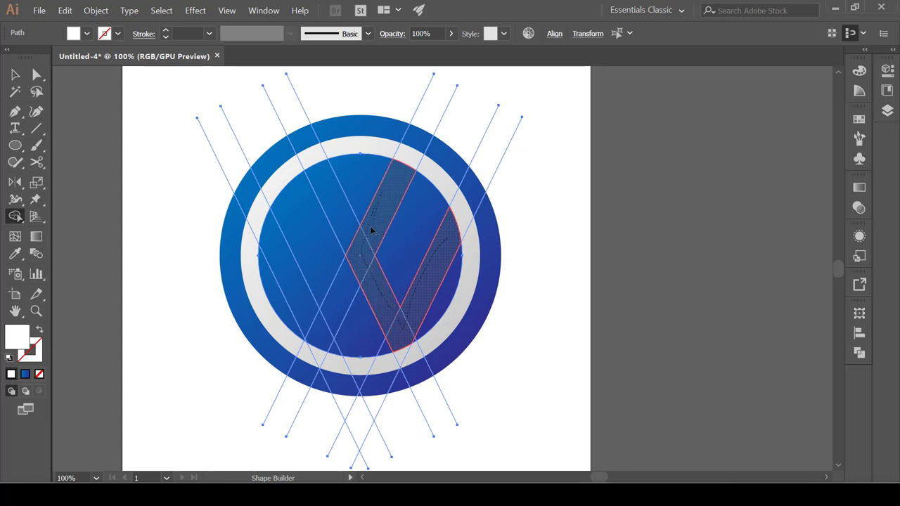
left_click_drag(353, 235, 348, 237)
left_click_drag(307, 301, 306, 304)
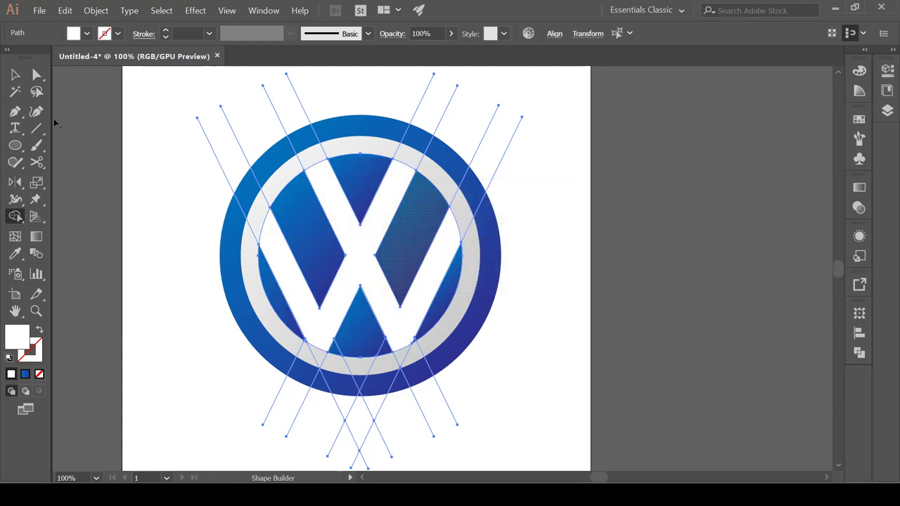
left_click(14, 75)
left_click(567, 250)
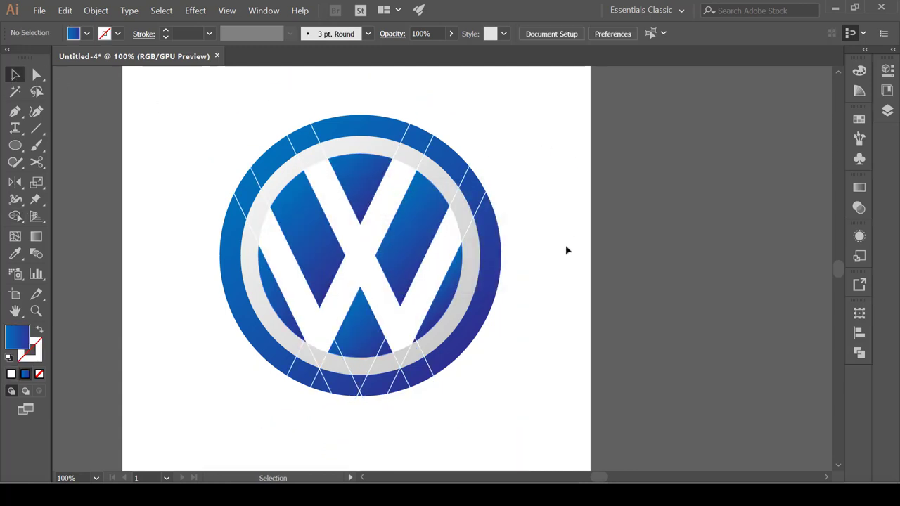
Step: Delete the leftover line segments crossing the upper left and upper right parts of the outer rings
left_click_drag(412, 223, 412, 234)
left_click(286, 80)
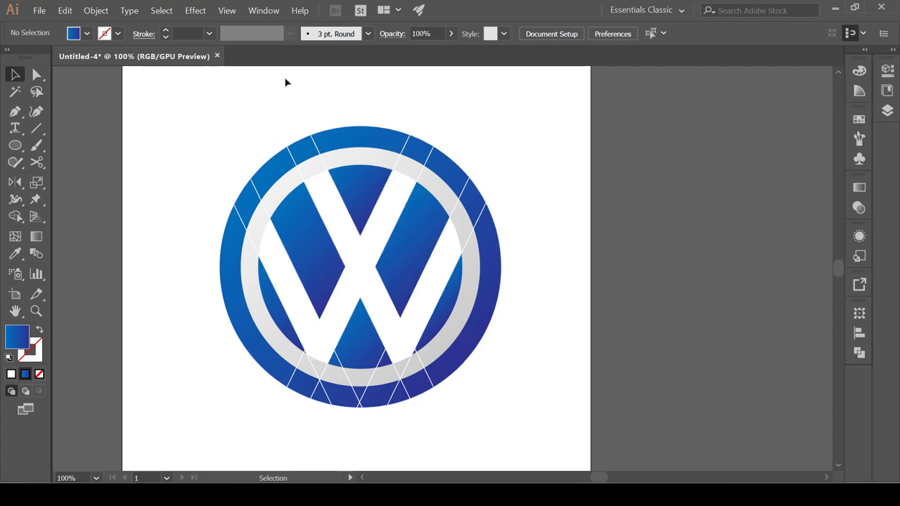
left_click_drag(314, 90, 247, 127)
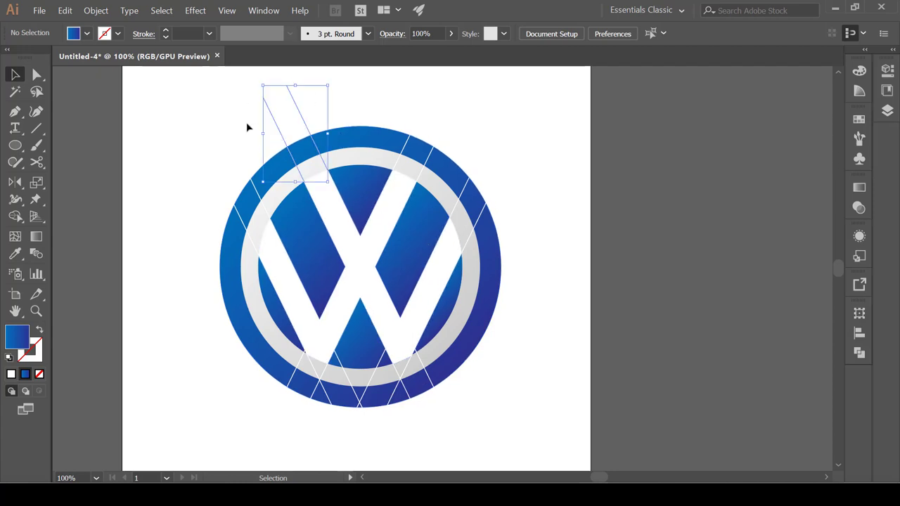
key("Delete")
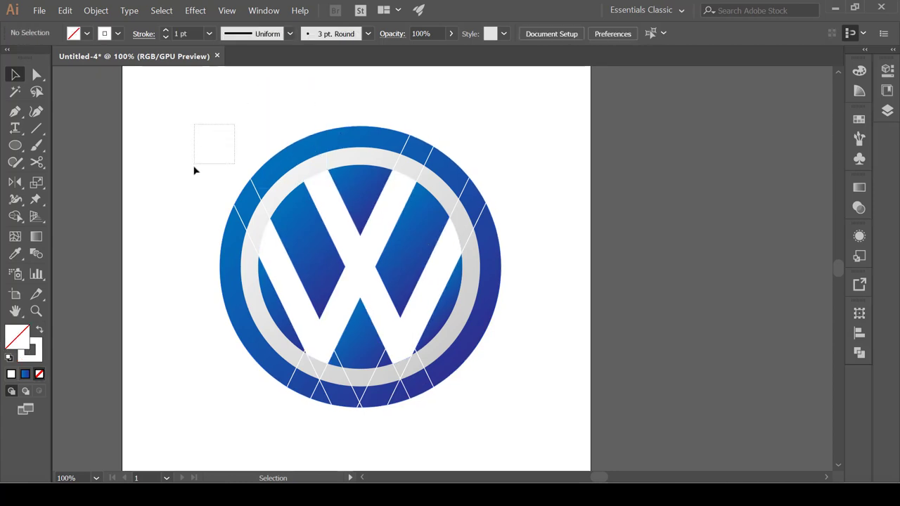
left_click_drag(196, 170, 193, 173)
key("Delete")
left_click_drag(506, 89, 411, 120)
key("Delete")
left_click_drag(561, 116, 481, 144)
key("Delete")
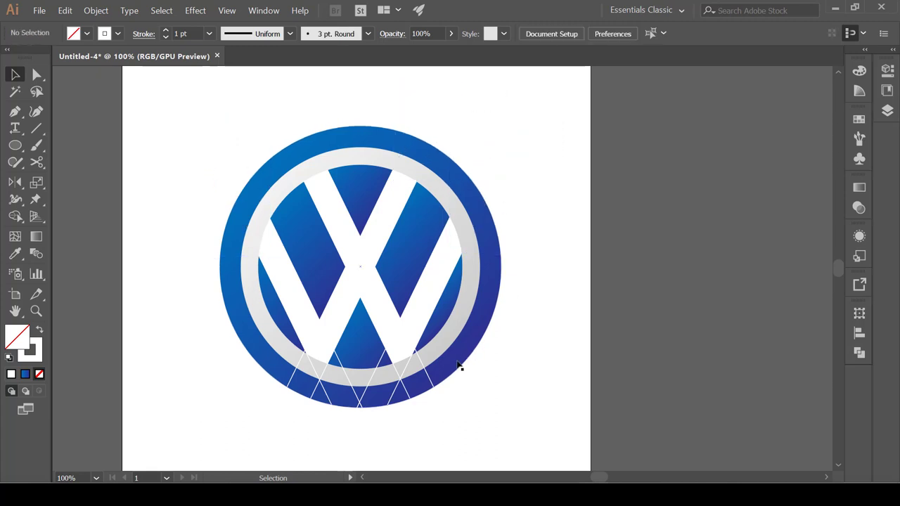
Step: Delete the remaining line segments crossing the lower part of the outer rings
left_click_drag(490, 417, 412, 430)
left_click_drag(420, 436, 262, 425)
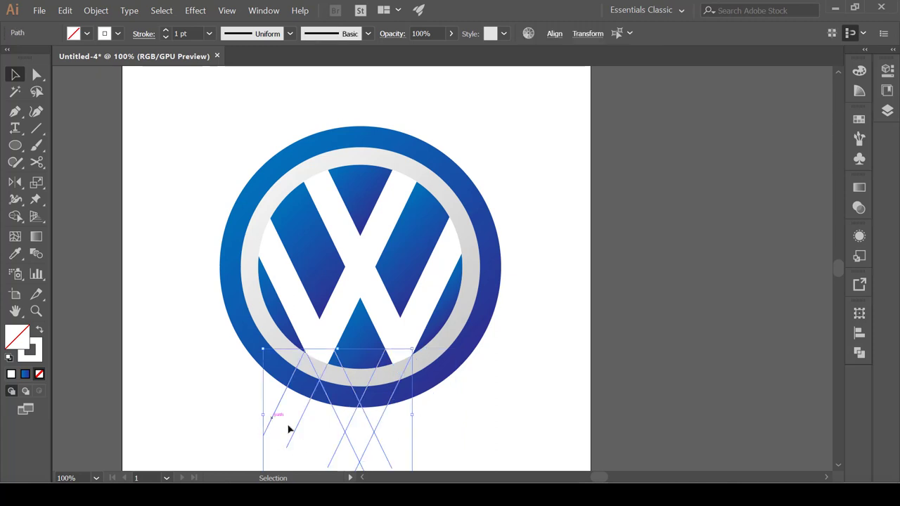
key("Delete")
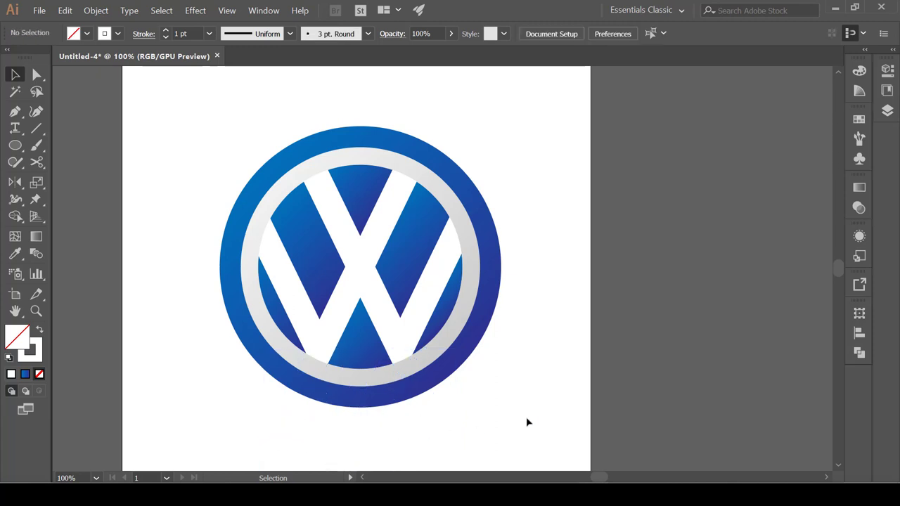
Step: Select the light grey ring and open its gradient settings with the starting colour stop active
left_click(382, 161)
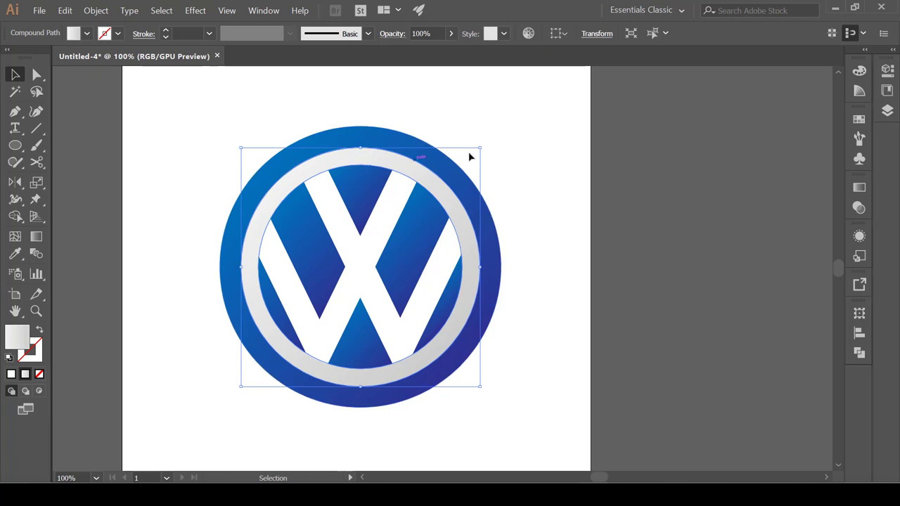
left_click(859, 187)
left_click(679, 294)
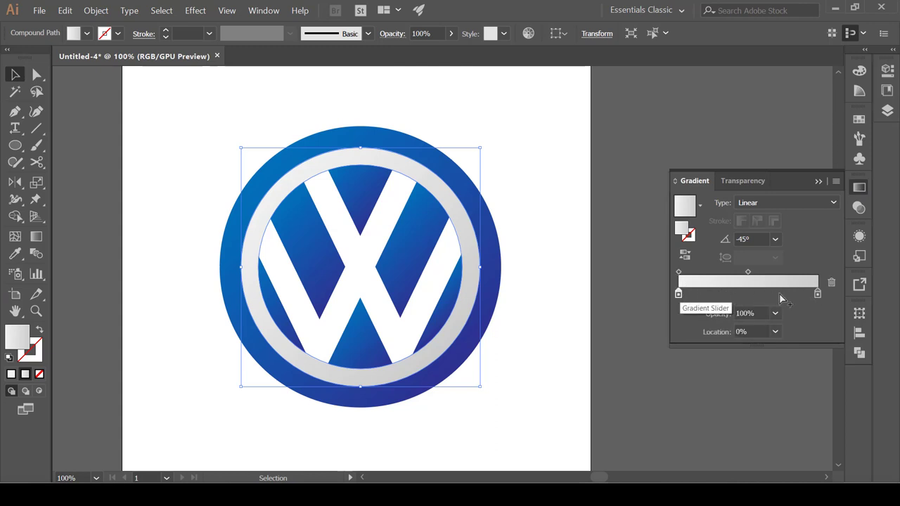
Step: Try gradient angles of 130° and 90° on the light grey ring
left_click(751, 239)
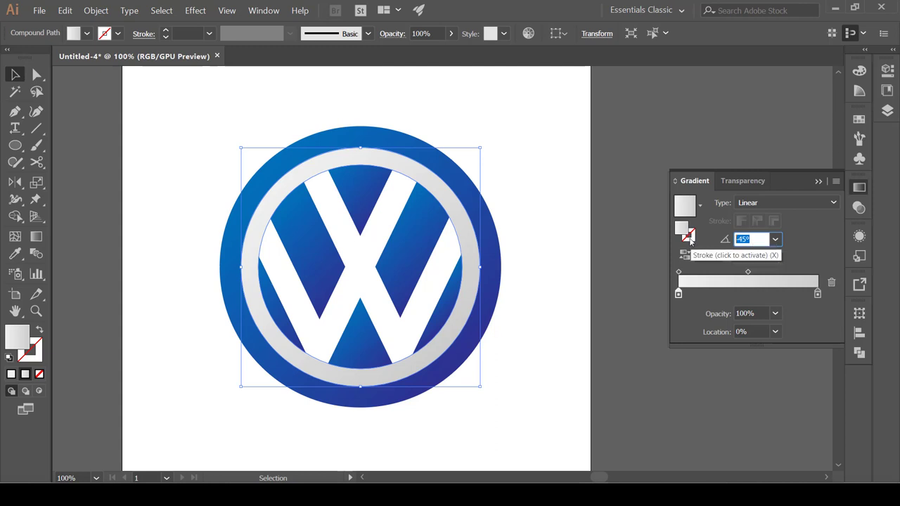
type("130")
key("Return")
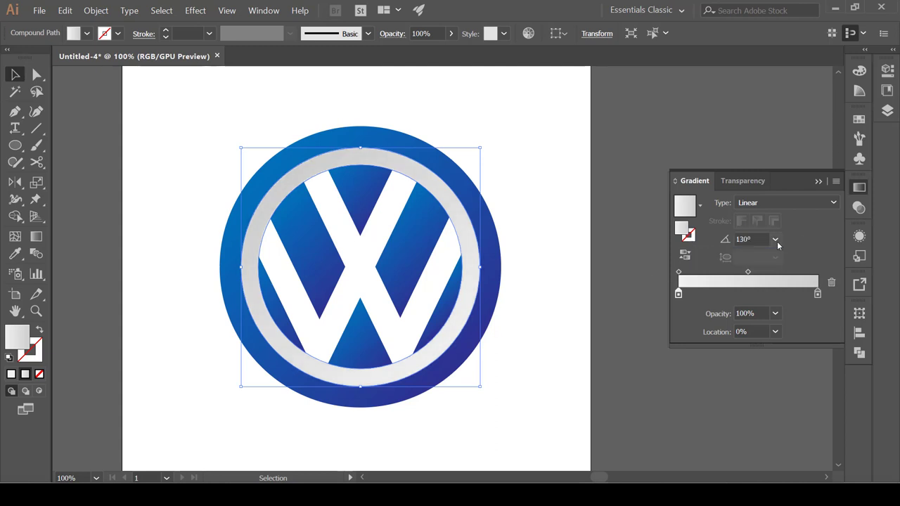
left_click(777, 243)
left_click(788, 318)
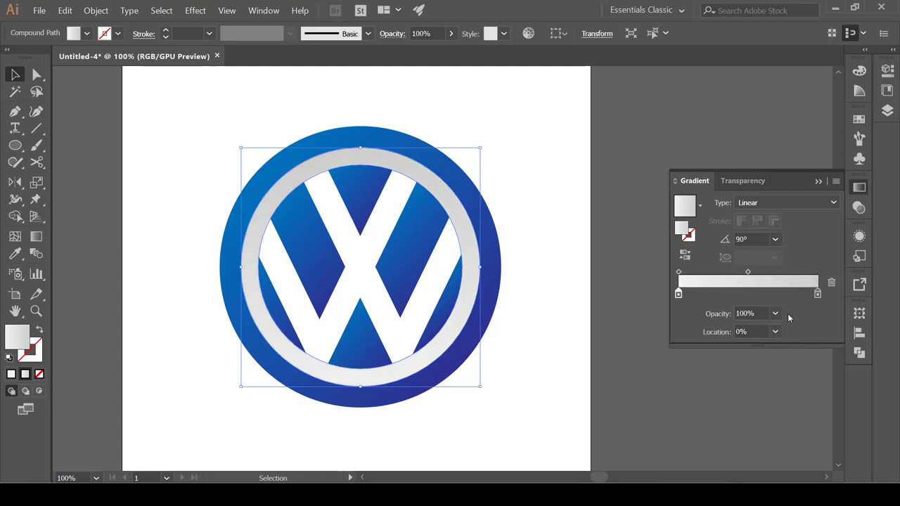
Step: Set the light grey ring's linear gradient angle to -90° and close the gradient settings
left_click(775, 239)
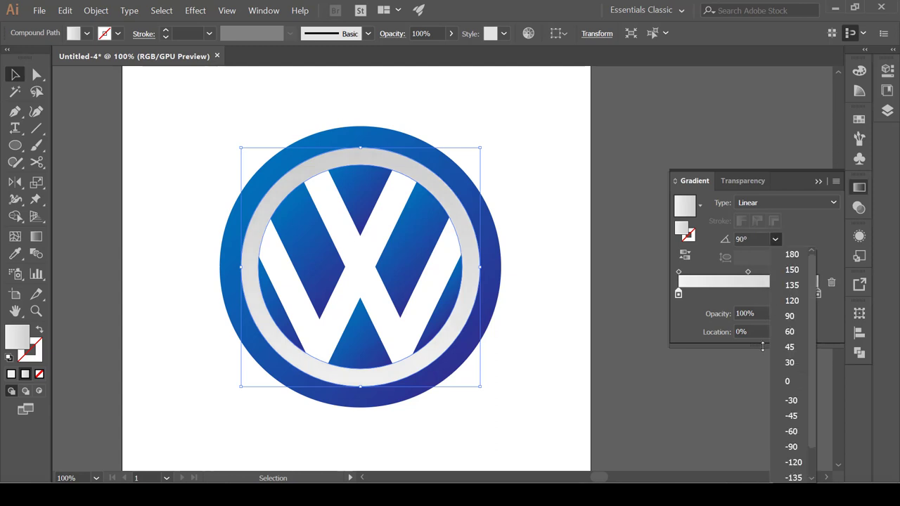
scroll(800, 282, "down", 1)
left_click(775, 239)
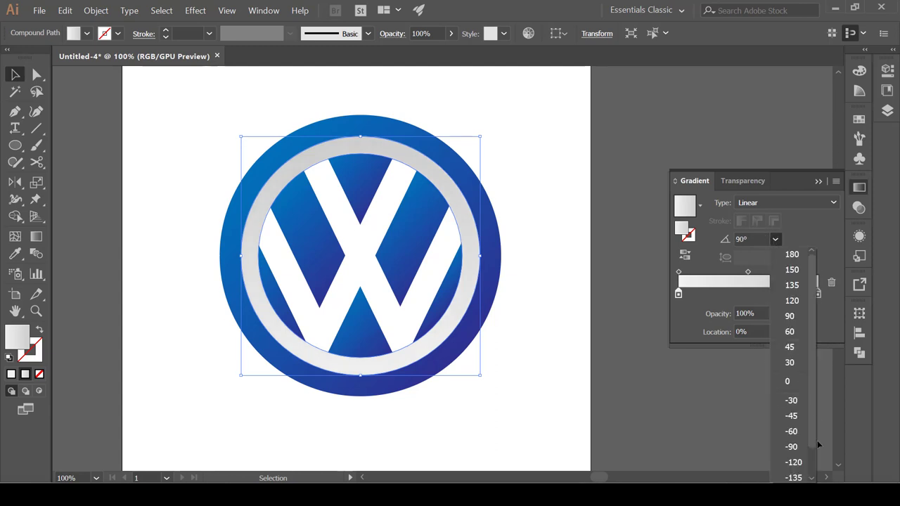
left_click(796, 446)
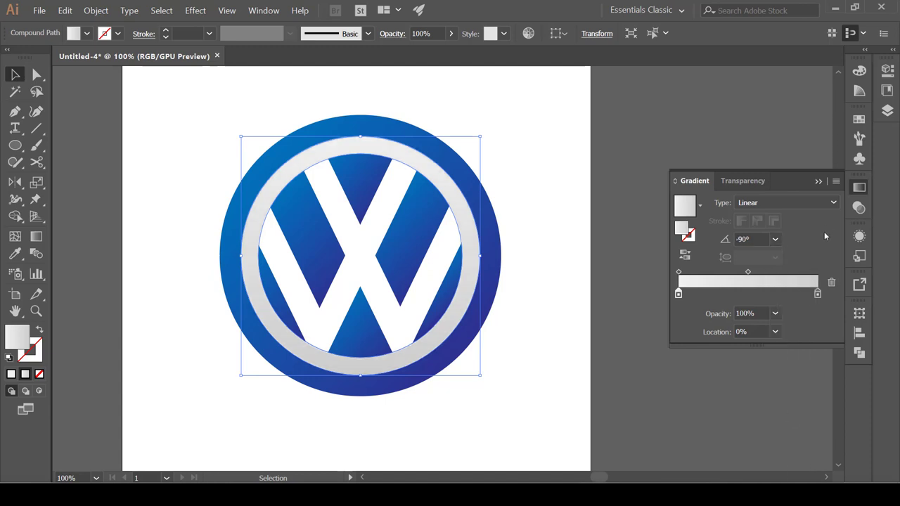
left_click(818, 181)
Step: Apply a black Multiply drop shadow to the light grey ring with 75% opacity, 3 px X offset, 5 px Y offset and 7 px blur
left_click(334, 150)
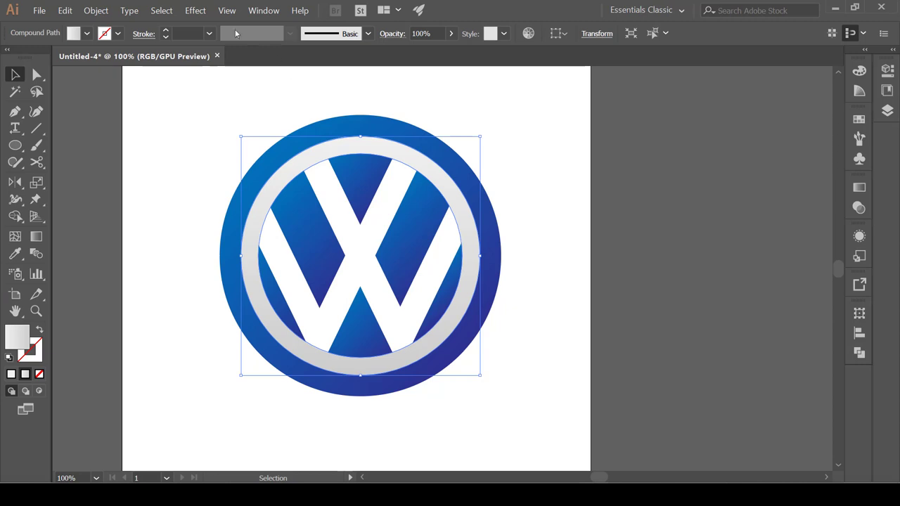
left_click(199, 12)
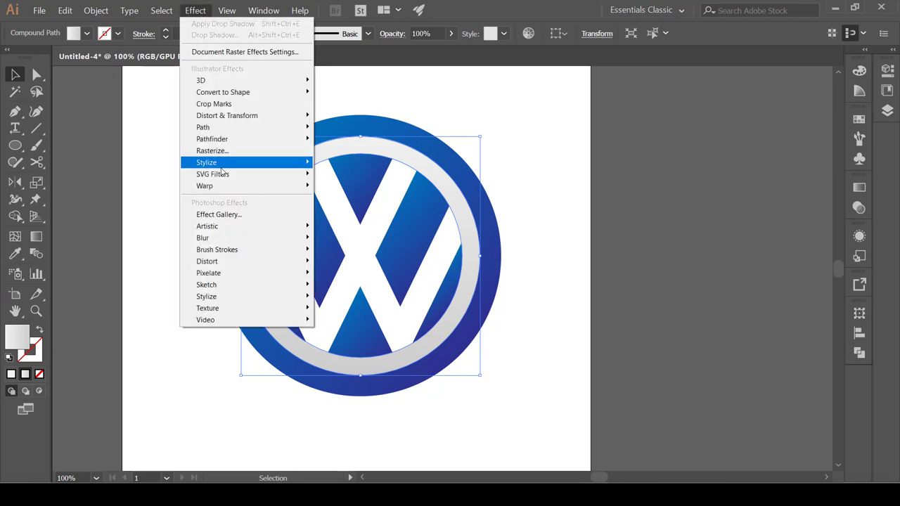
mouse_move(224, 164)
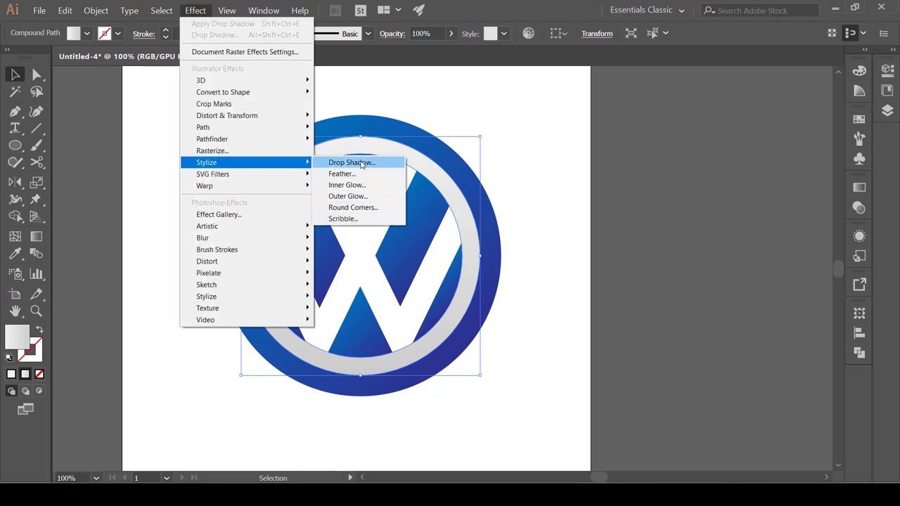
left_click(361, 164)
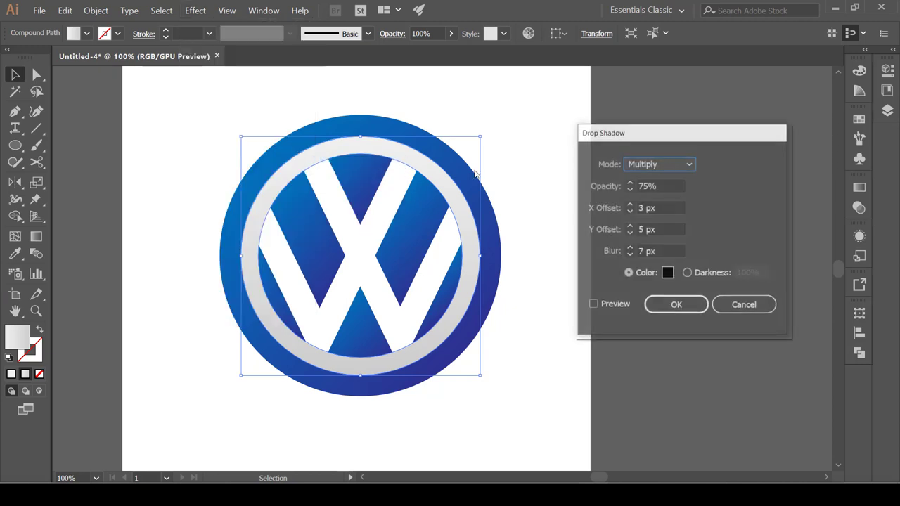
left_click(667, 186)
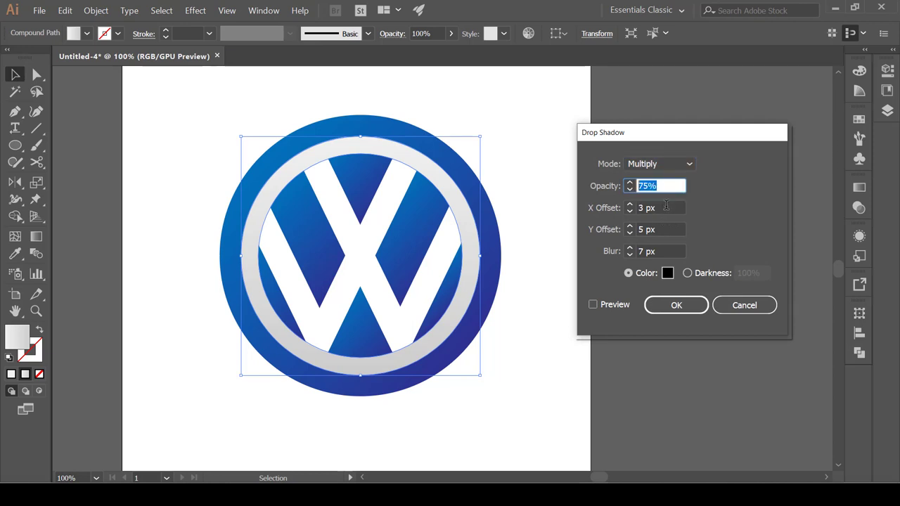
key("Tab")
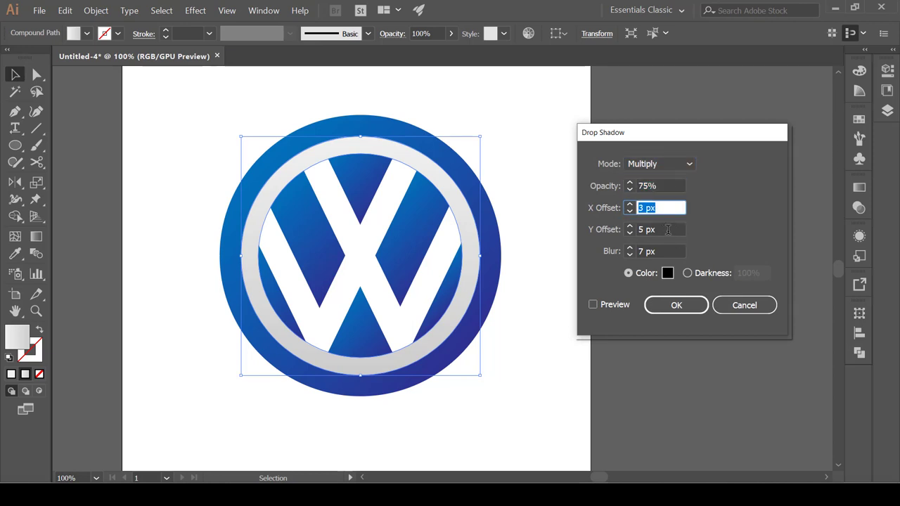
key("Tab")
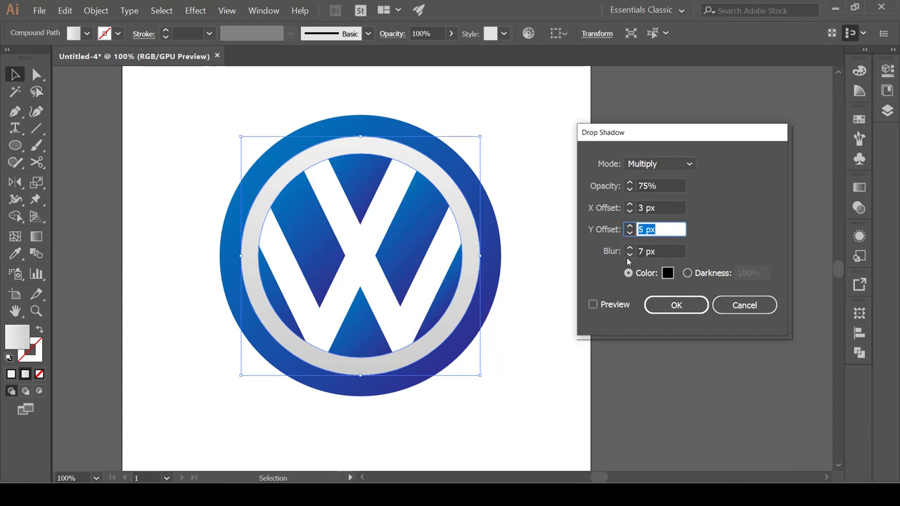
left_click(593, 306)
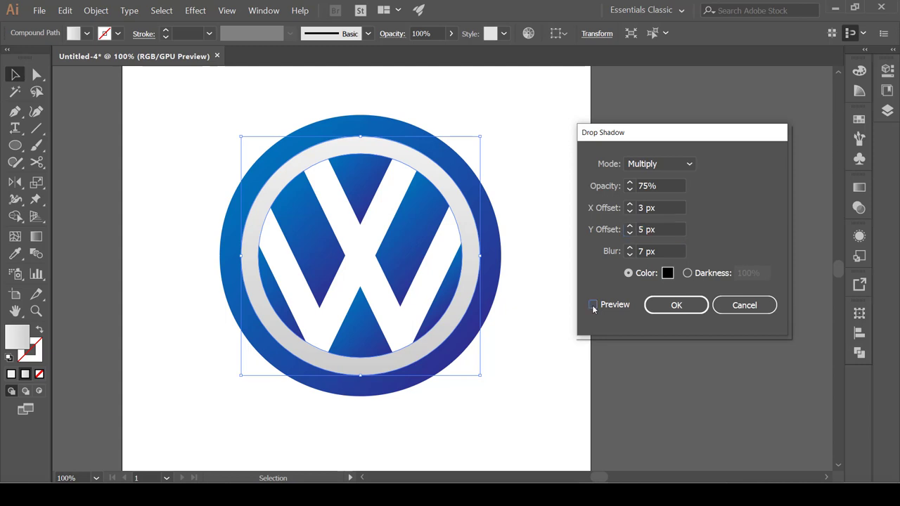
left_click(593, 305)
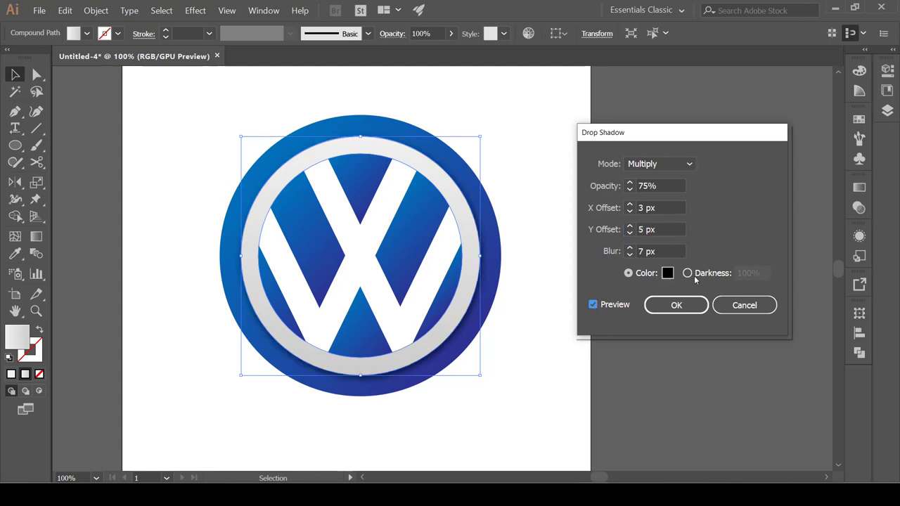
left_click(677, 305)
left_click(553, 114)
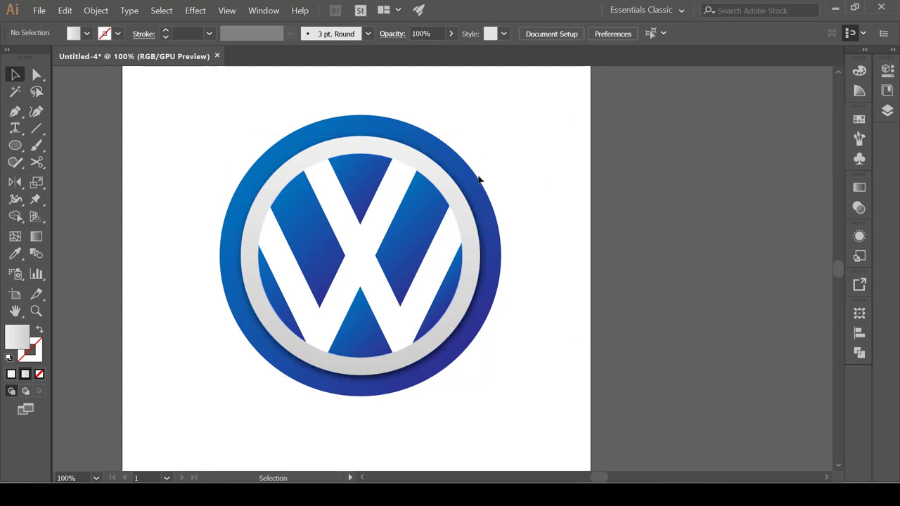
Step: Bring the white VW letter shape and the light grey ring to the front of the stacking order
left_click(449, 237)
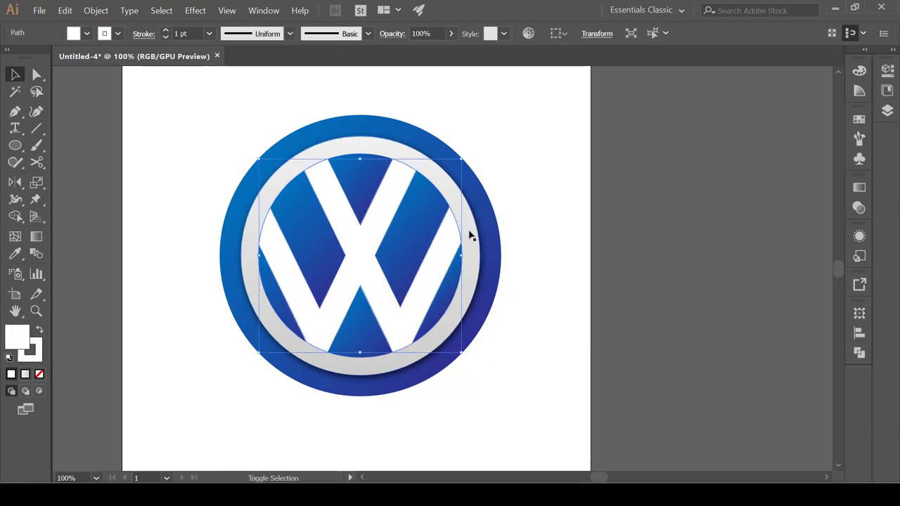
left_click(471, 236, "shift")
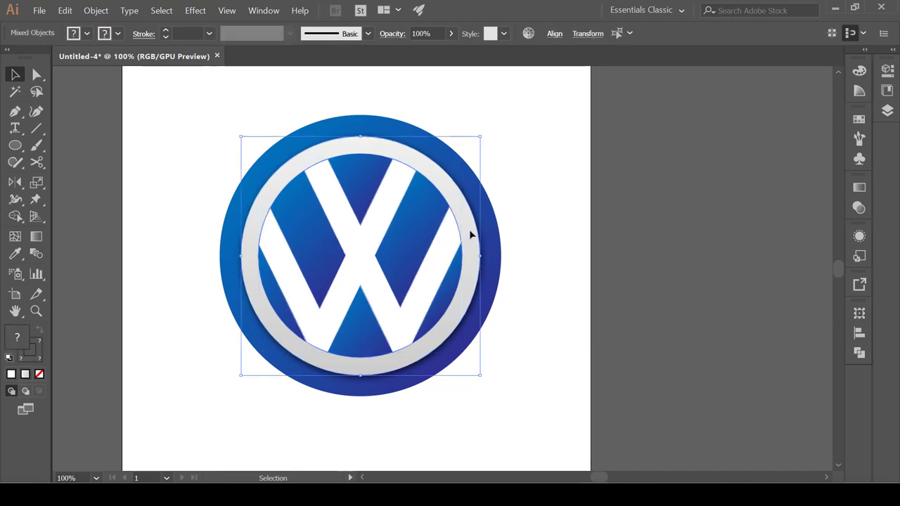
right_click(470, 234)
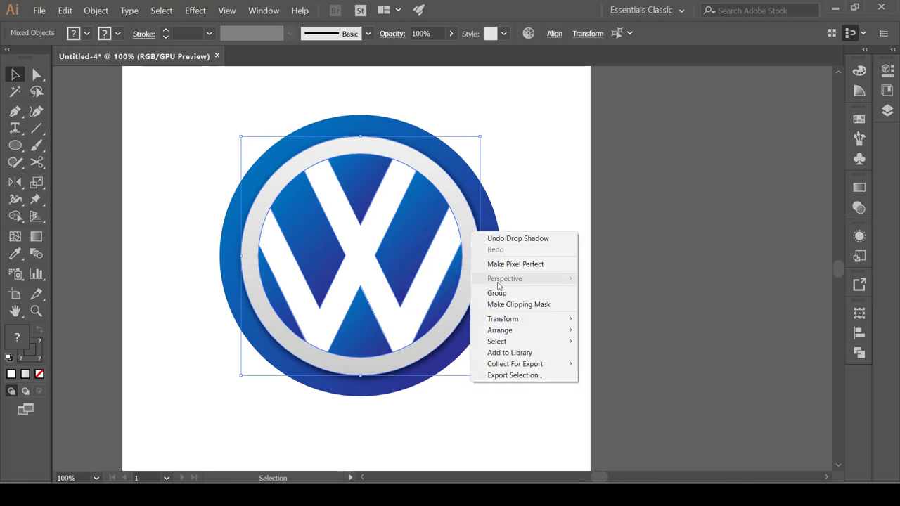
mouse_move(512, 333)
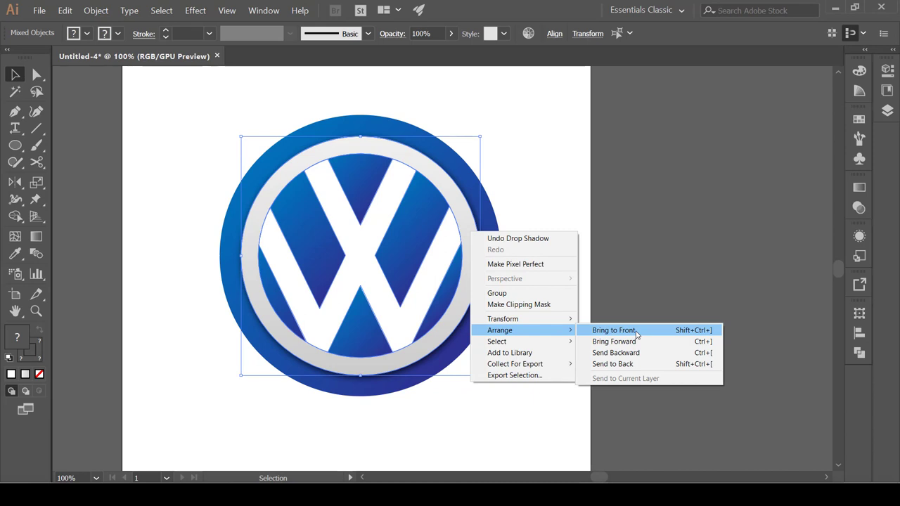
left_click(637, 334)
left_click(578, 169)
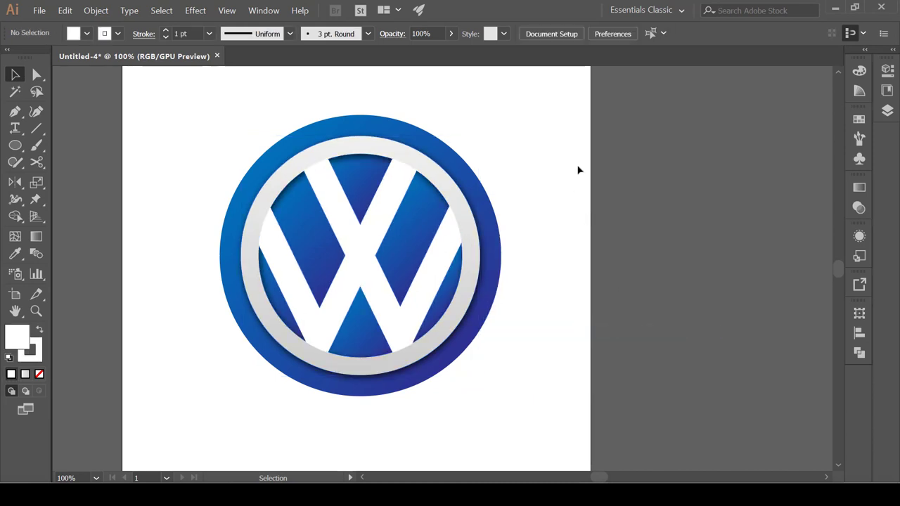
Step: Draw a thin white horizontal rectangle across the junction between the V and W, then make it slightly thinner and centre it there
left_click_drag(15, 145, 63, 150)
scroll(376, 251, "up", 2)
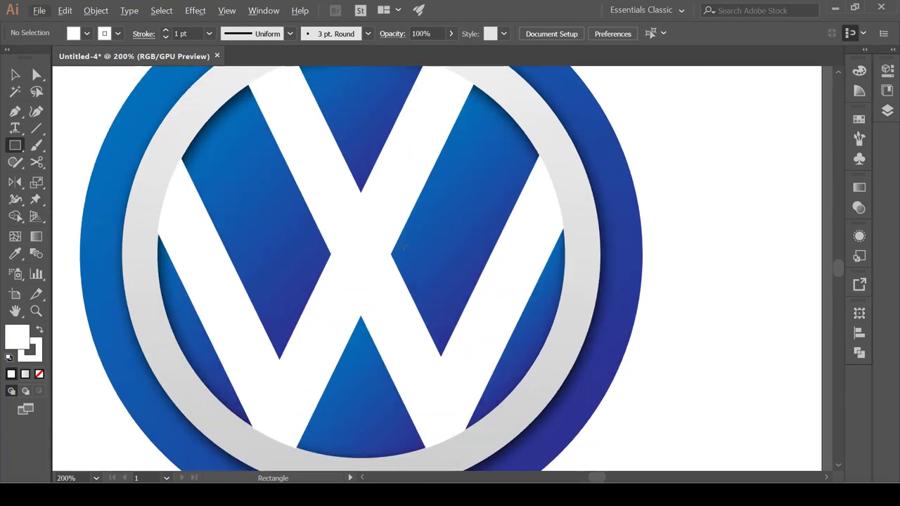
left_click_drag(403, 247, 308, 267)
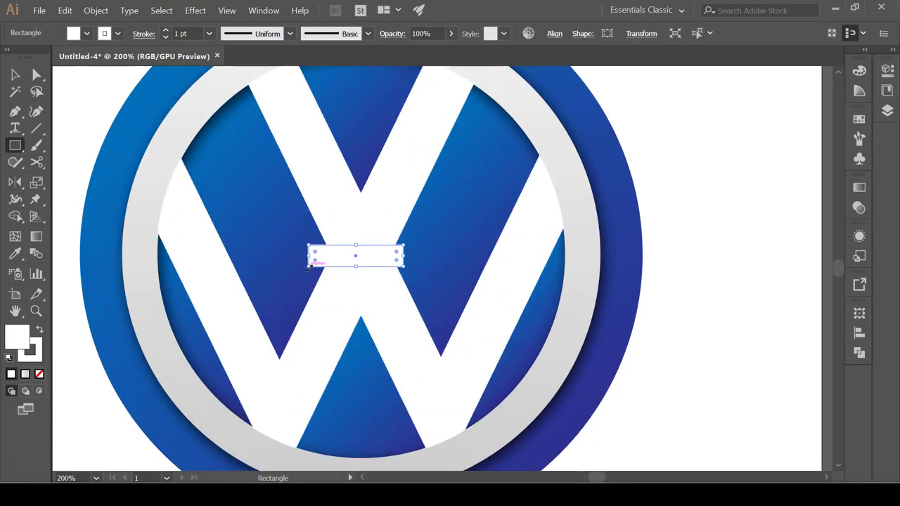
left_click(14, 74)
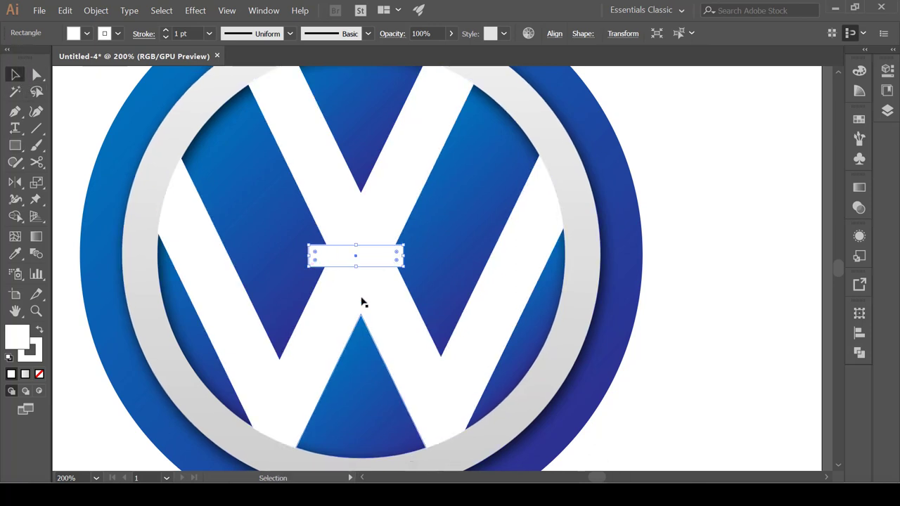
left_click_drag(356, 266, 373, 254)
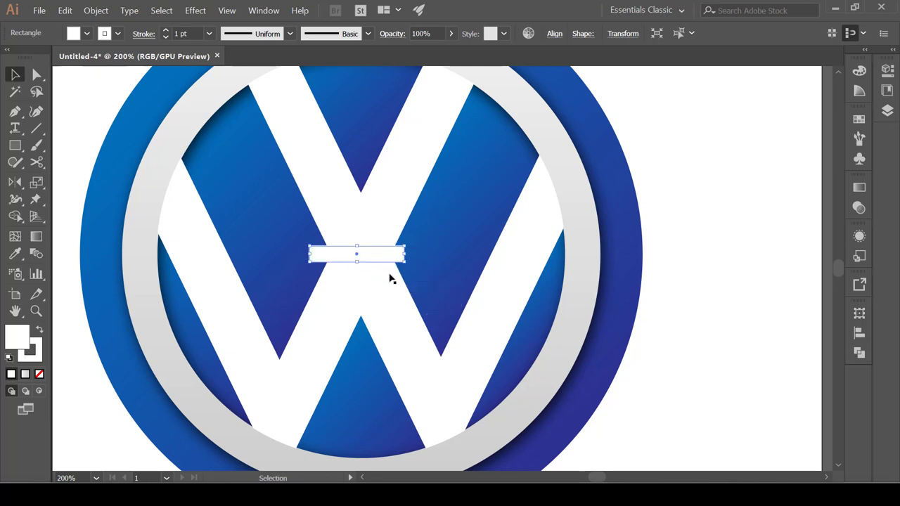
Step: Subtract the thin rectangle from the white VW shape with Pathfinder's Minus Front to separate the V from the W
left_click(427, 246)
left_click(320, 255)
left_click(343, 217, "shift")
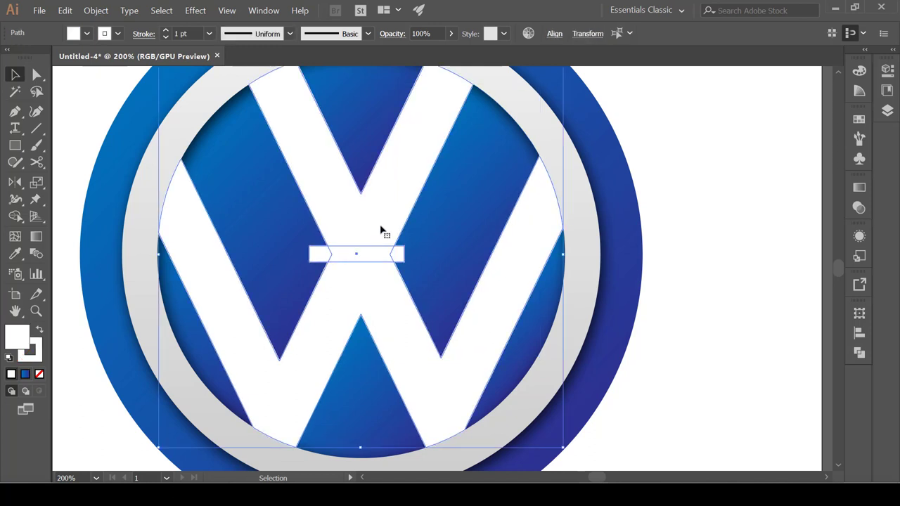
left_click(858, 352)
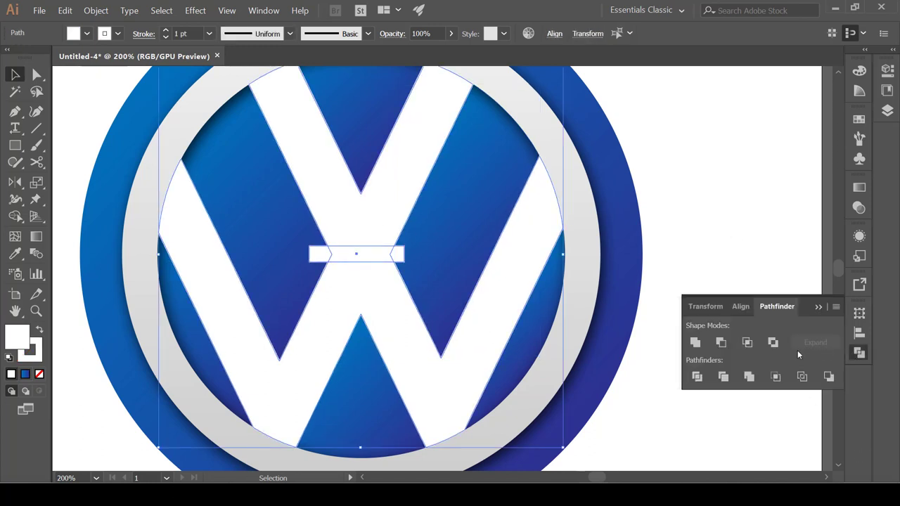
left_click(722, 342)
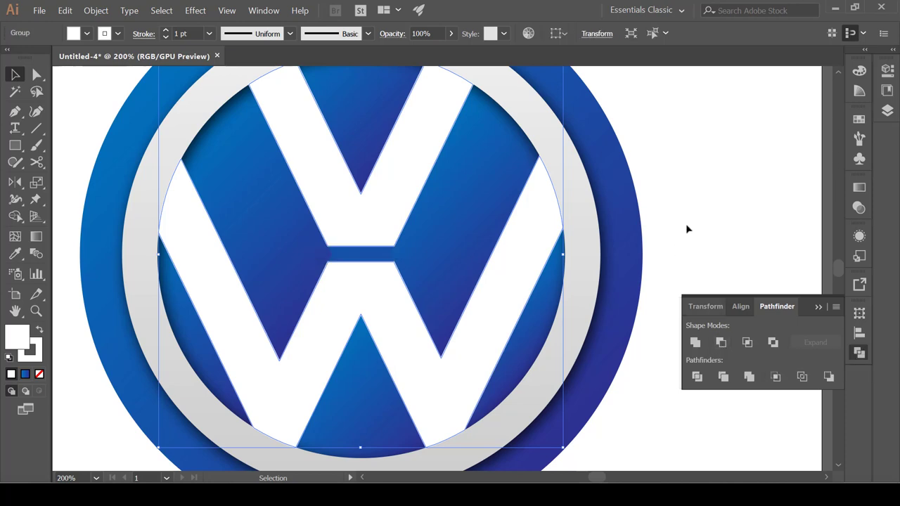
left_click(723, 205)
Step: Delete the two large blue gradient panels on either side of the gap between the V and W
scroll(586, 244, "up", 3)
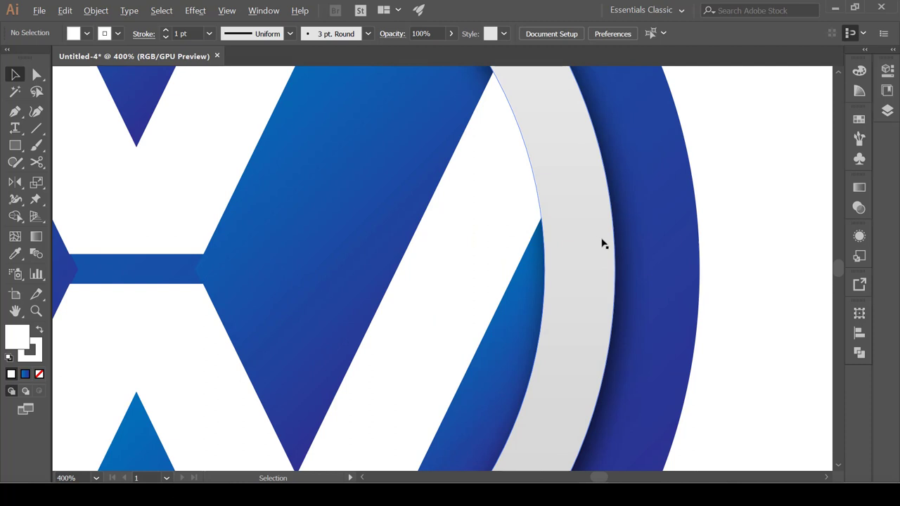
scroll(598, 249, "down", 5)
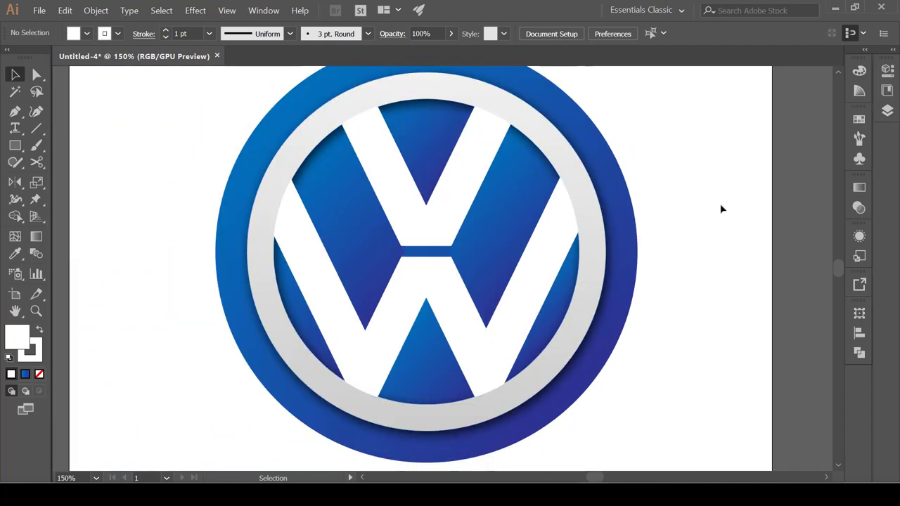
left_click(363, 265)
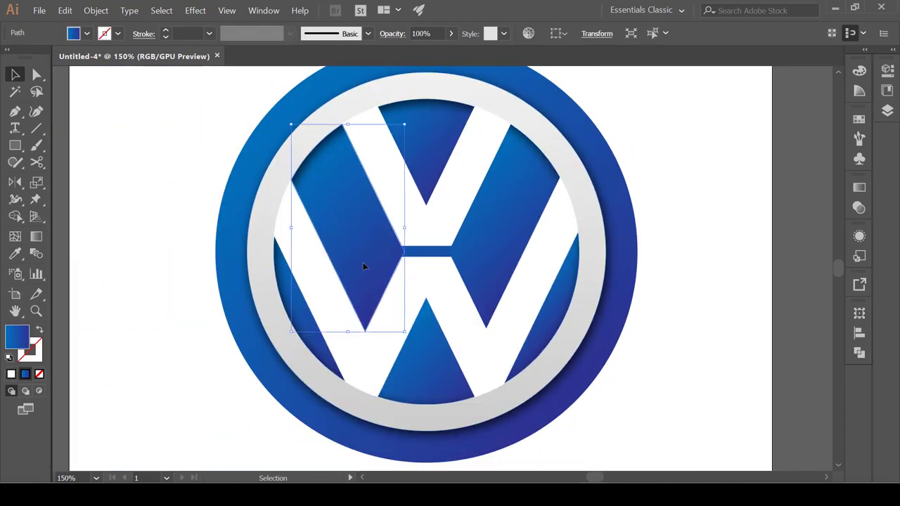
key("ctrl+shift+a")
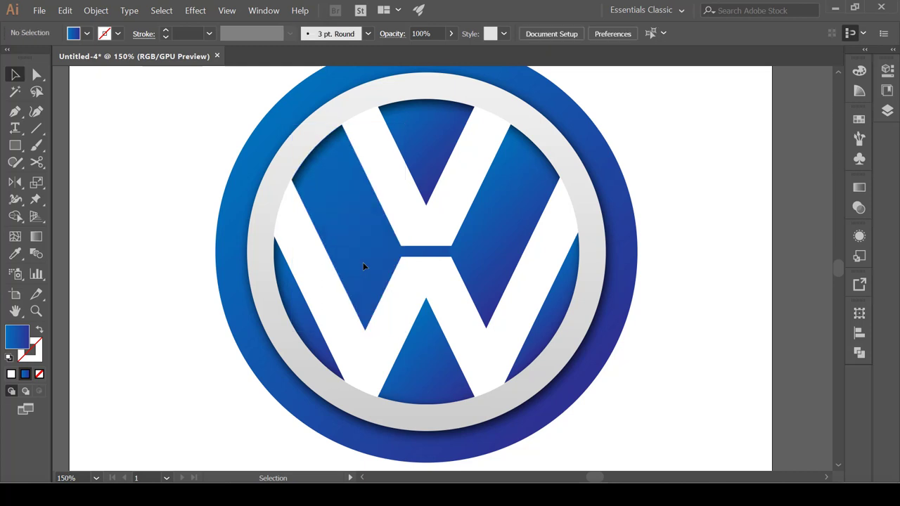
left_click(514, 232)
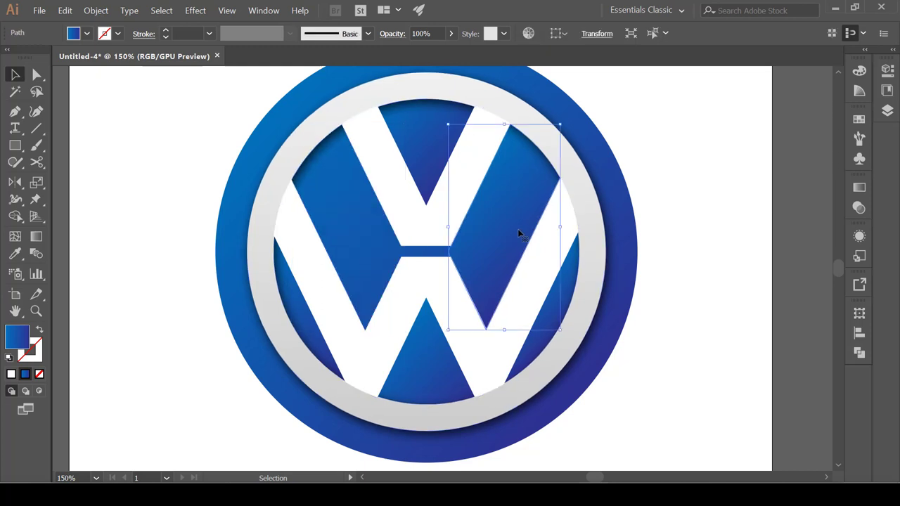
key("ctrl+shift+a")
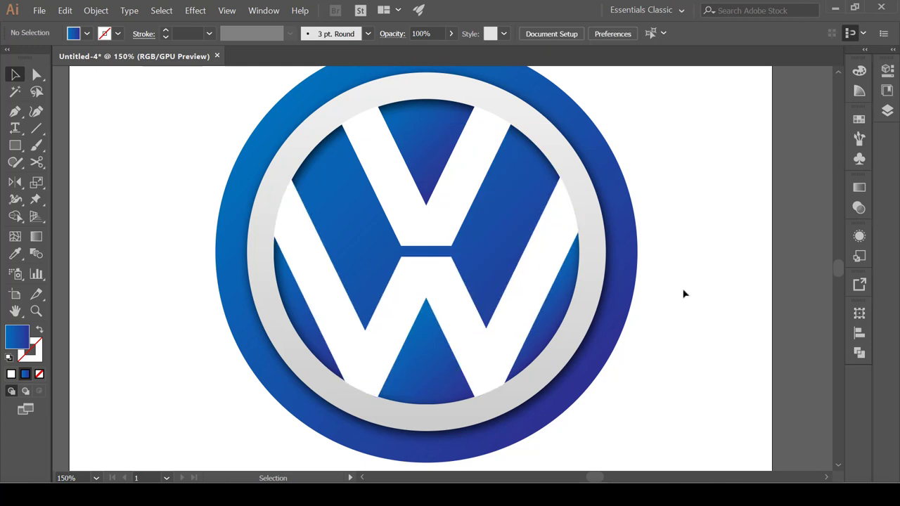
scroll(617, 284, "down", 2)
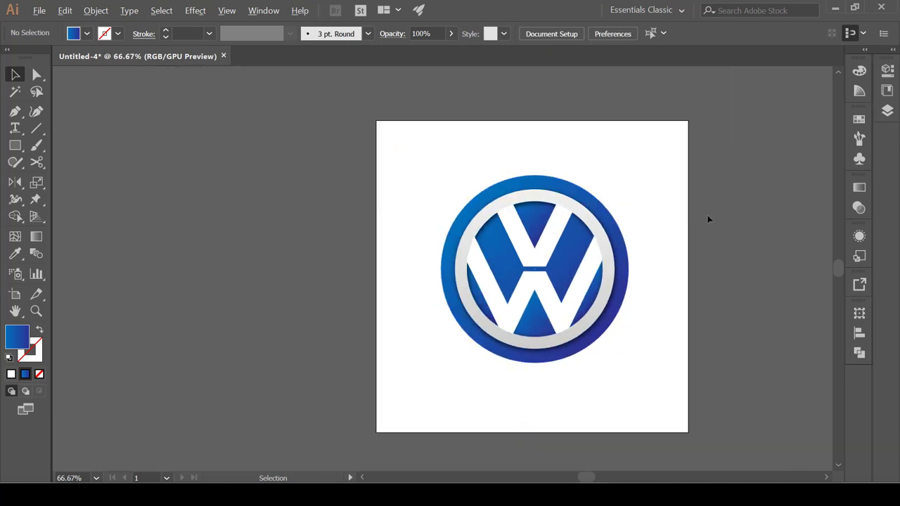
scroll(709, 220, "up", 1)
scroll(609, 338, "down", 2)
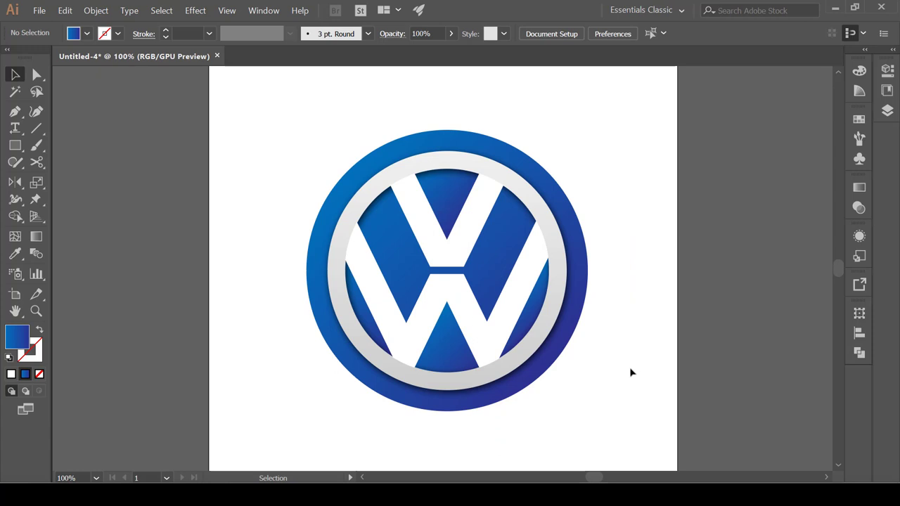
scroll(631, 373, "up", 1)
scroll(618, 378, "down", 1)
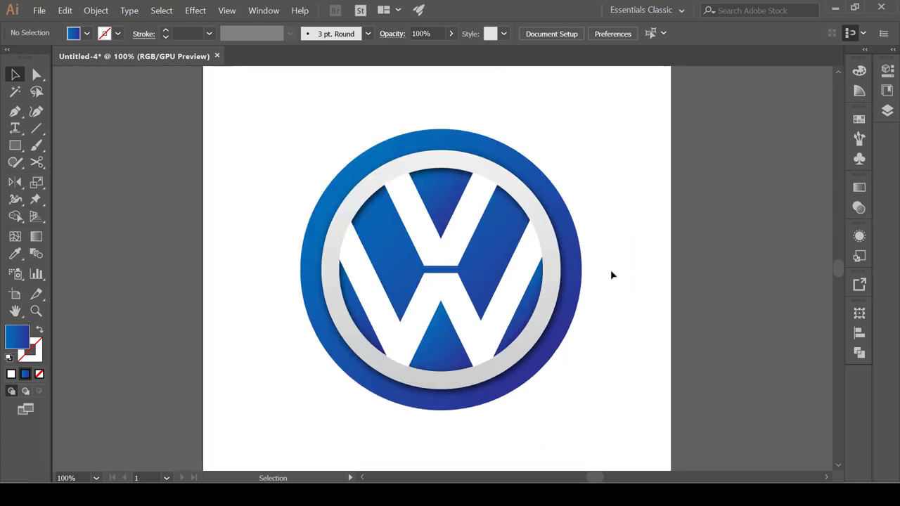
Step: Lighten the light grey ring's linear gradient, giving its ending colour stop a very light grey swatch
left_click(548, 238)
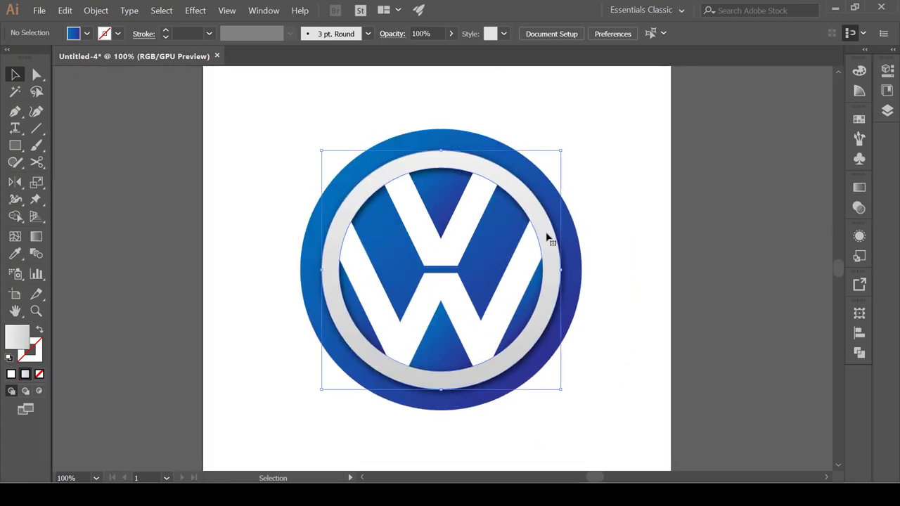
scroll(515, 270, "up", 1)
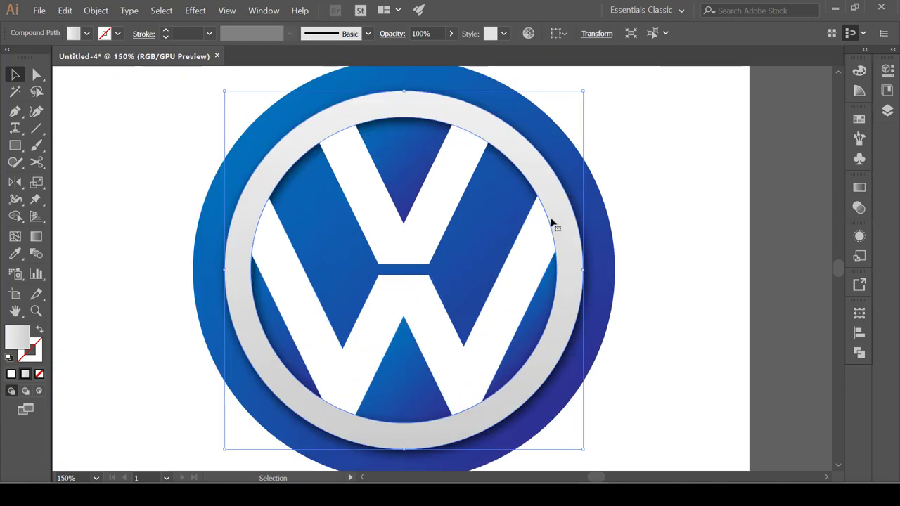
left_click(859, 187)
key("ctrl+1")
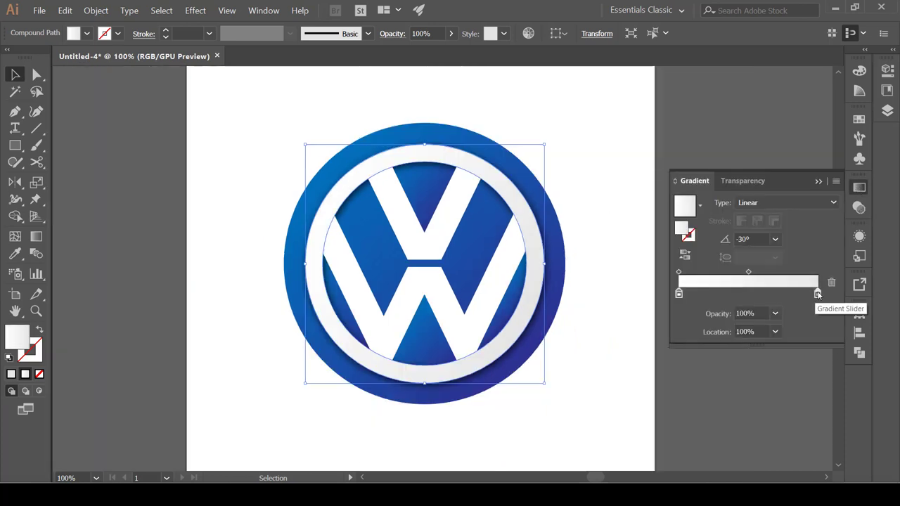
double_click(817, 294)
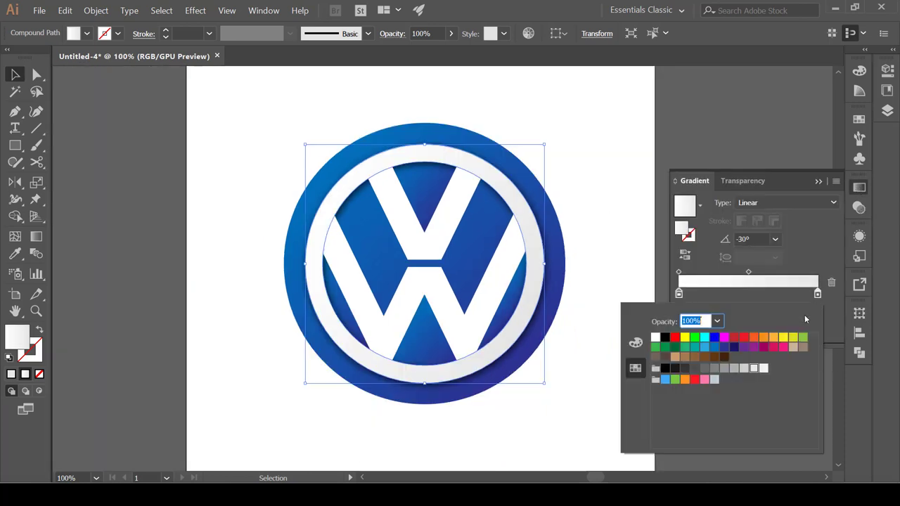
left_click(744, 368)
left_click(753, 368)
left_click(806, 244)
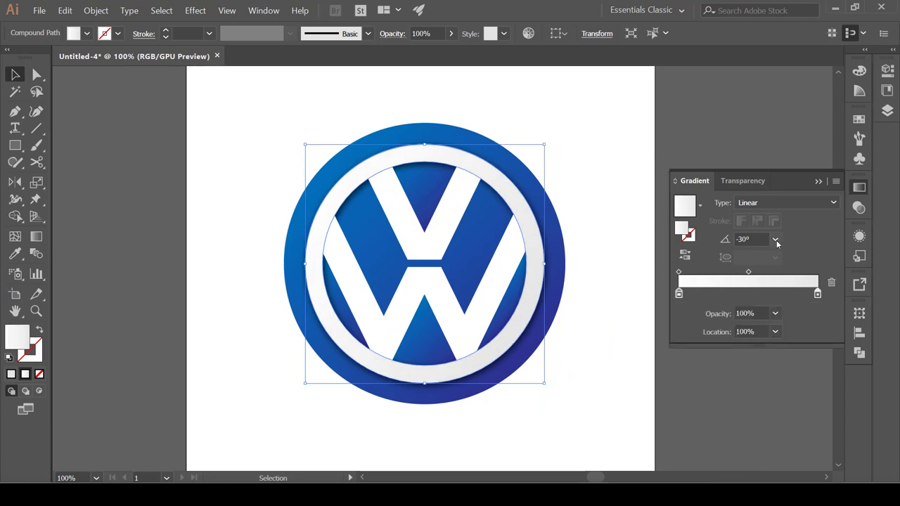
Step: Set the ring's linear gradient angle to -45° and deselect the ring
left_click(775, 240)
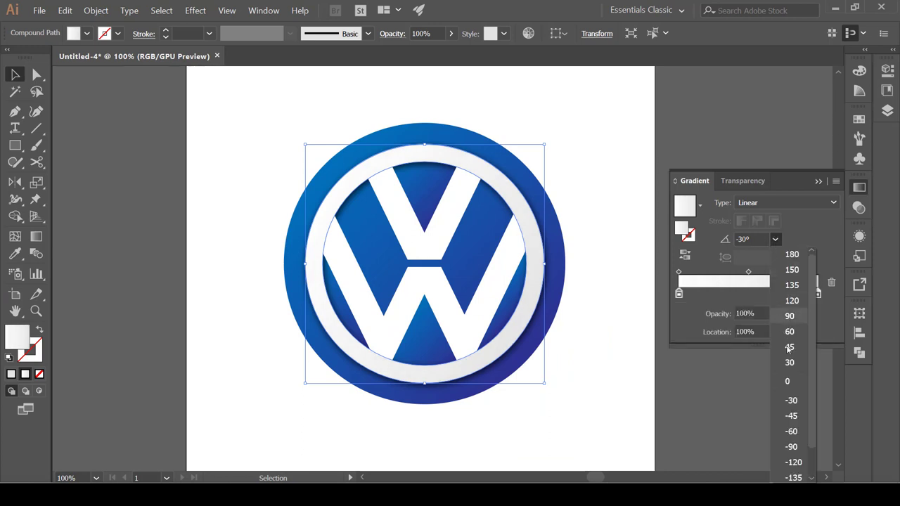
left_click(792, 416)
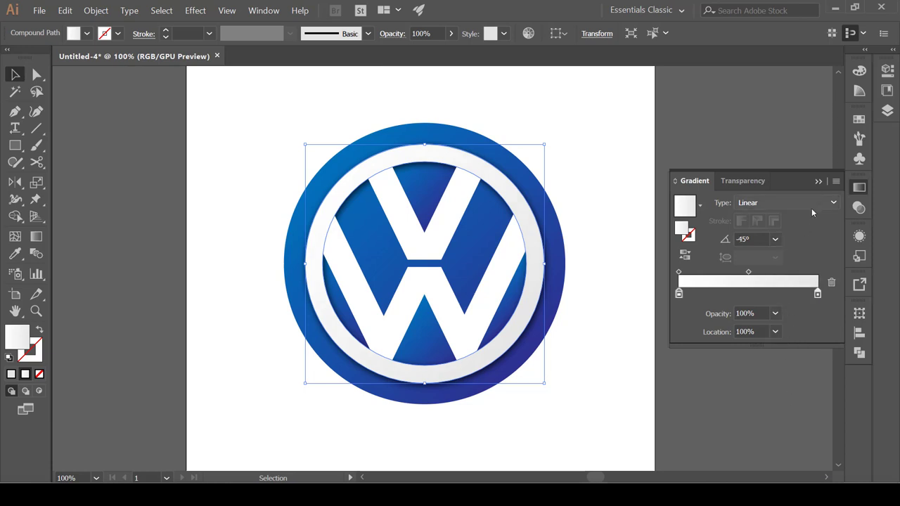
left_click(673, 203)
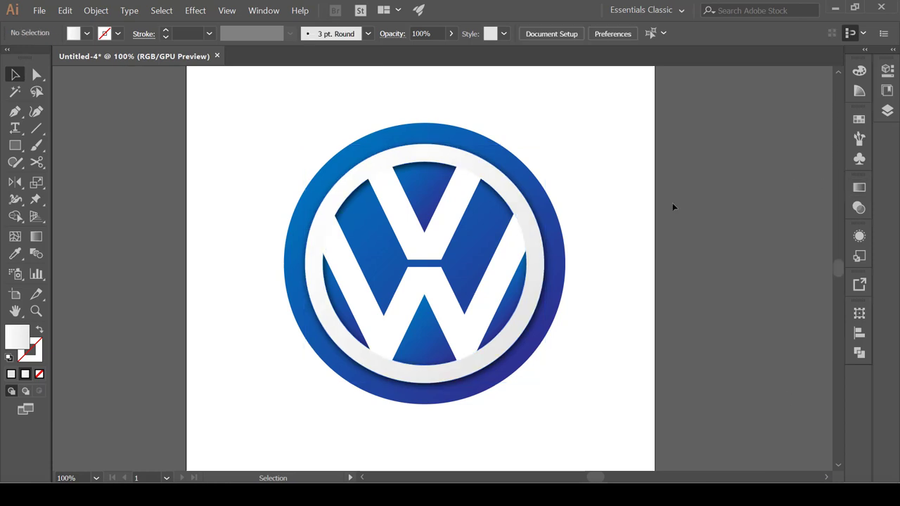